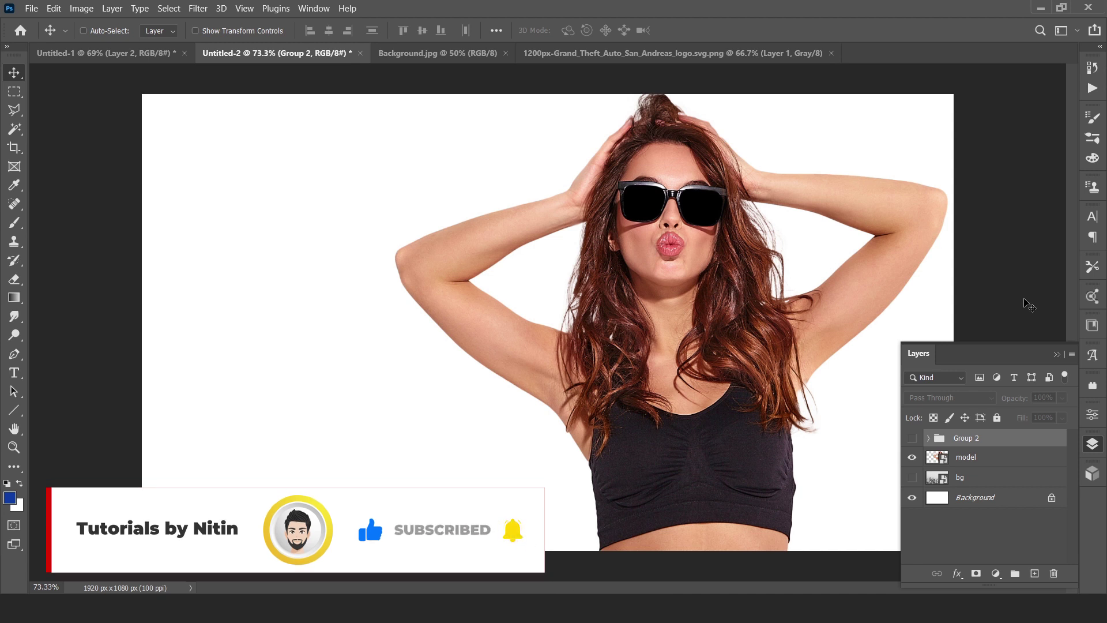
# - Toggle Group 2's visibility on, off and on again to preview the finished GTA artwork
pyautogui.click(912, 437)
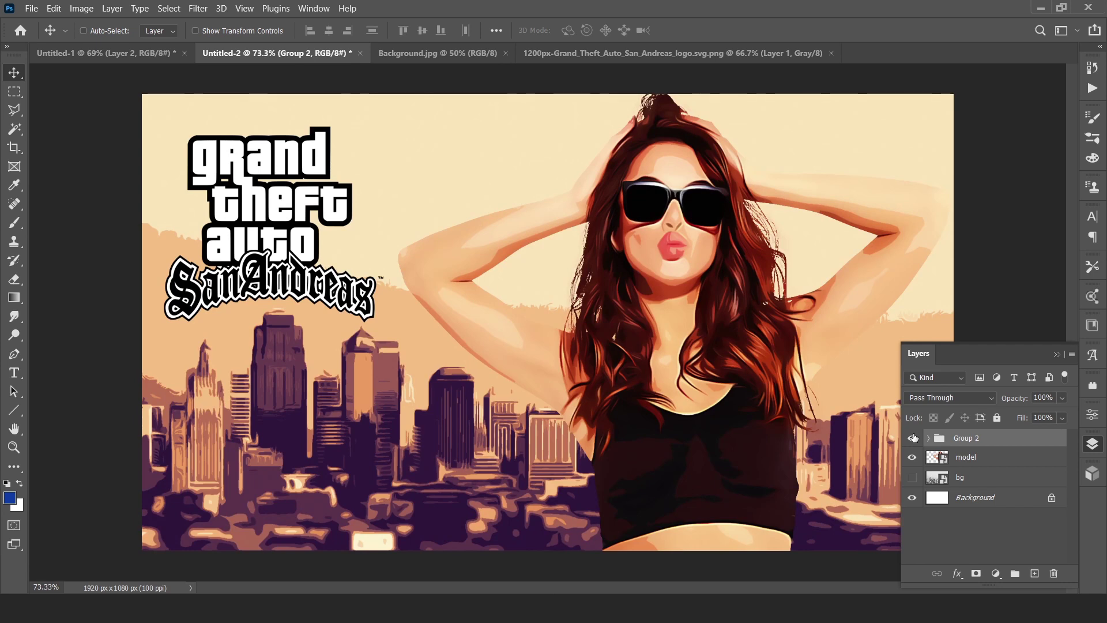
pyautogui.click(912, 438)
pyautogui.click(912, 438)
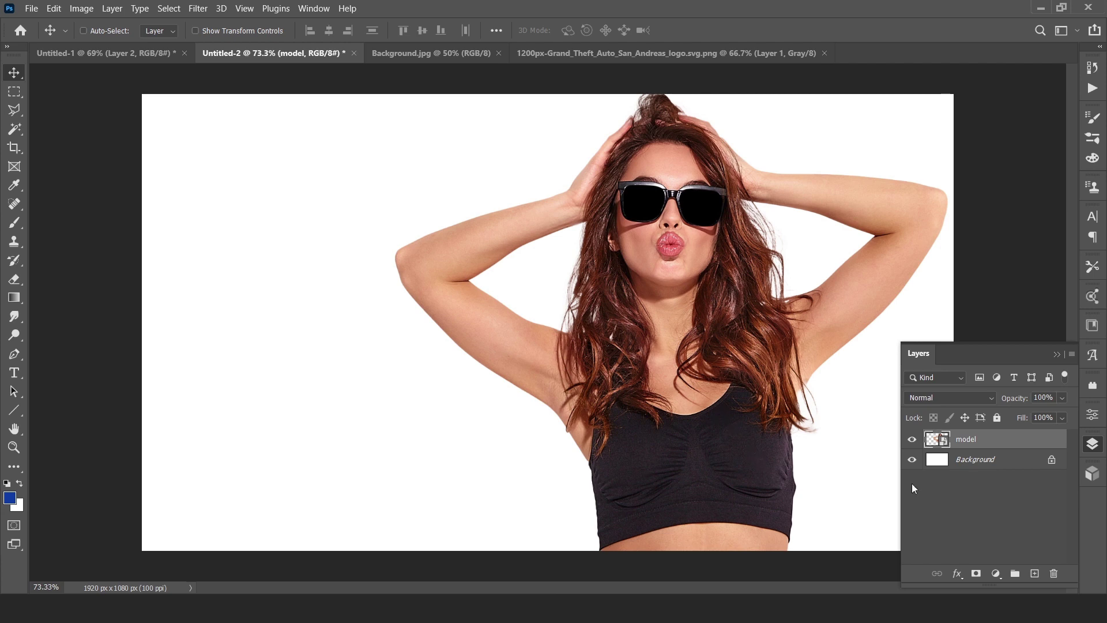
# - Check the white Background layer by hiding and reshowing it, then select the model layer
pyautogui.click(946, 460)
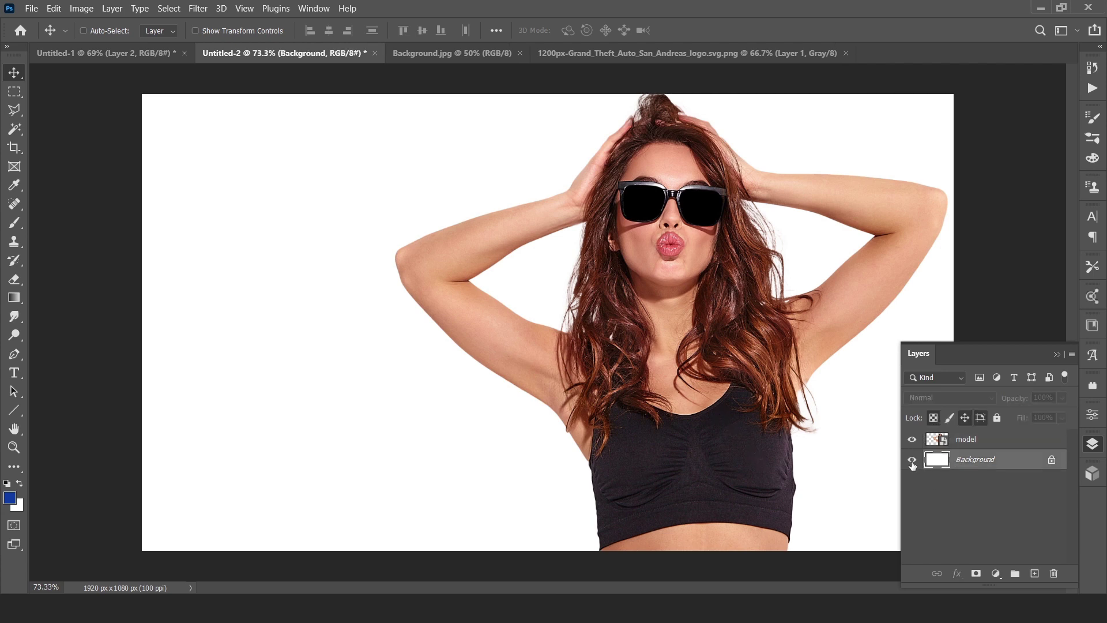
pyautogui.click(911, 464)
pyautogui.click(911, 460)
pyautogui.click(961, 441)
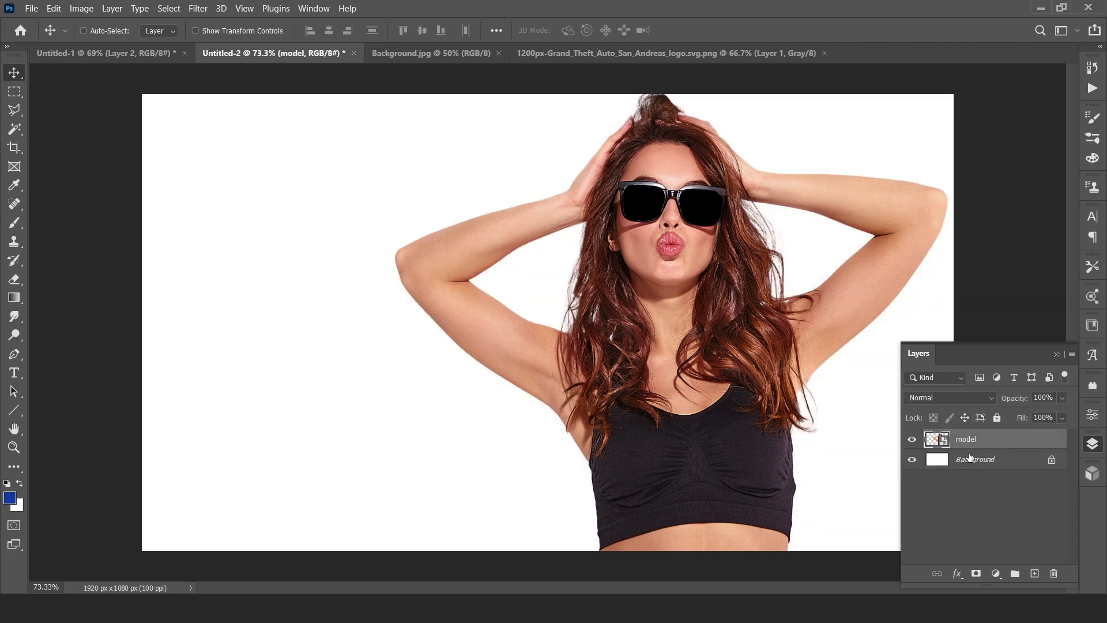
# - Bring the Background.jpg skyline into the poster as a new layer covering the canvas
pyautogui.click(421, 52)
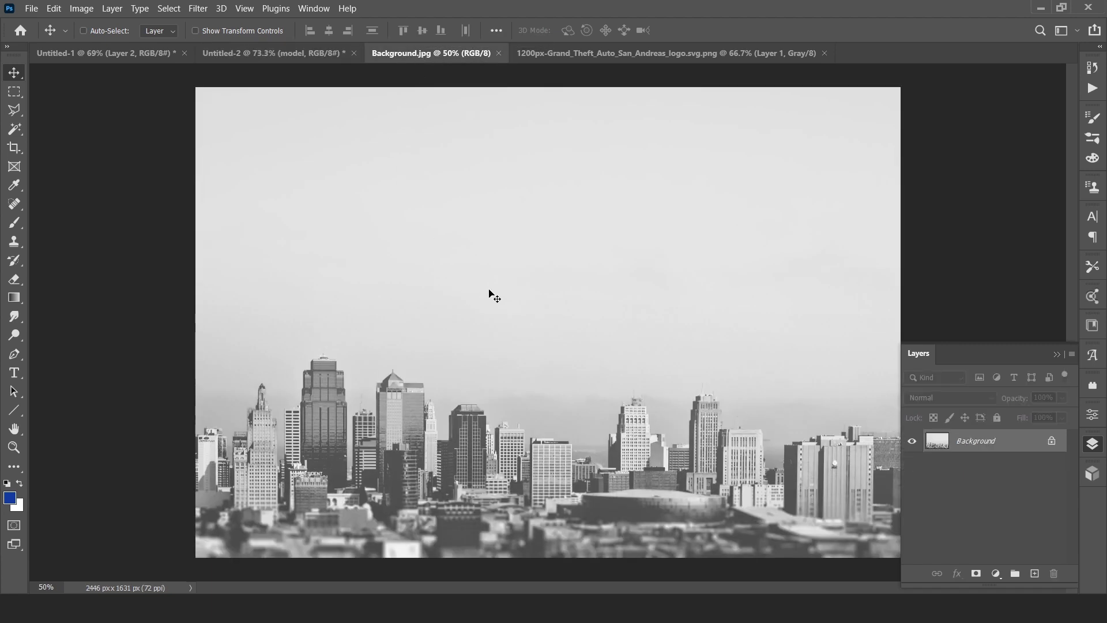
pyautogui.click(257, 60)
pyautogui.moveTo(257, 60); pyautogui.dragTo(379, 254)
pyautogui.scroll(-2, 452, 254)
pyautogui.moveTo(454, 267); pyautogui.dragTo(508, 343)
# - Scale the skyline to about 90% and centre it on the canvas
pyautogui.press('ctrl')
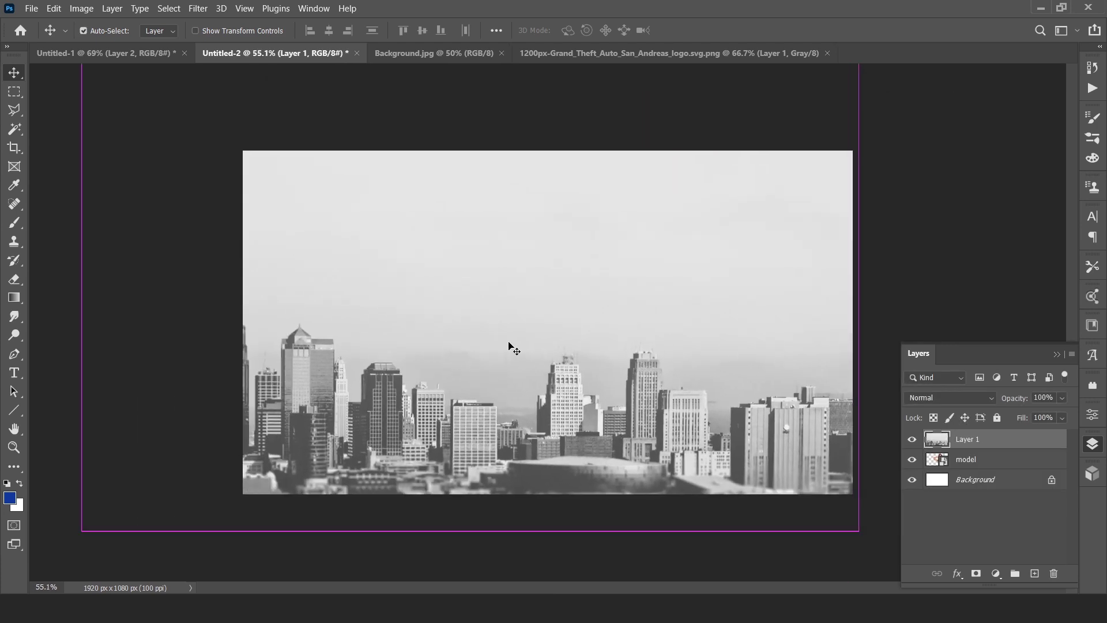
pyautogui.hotkey('ctrl', 't')
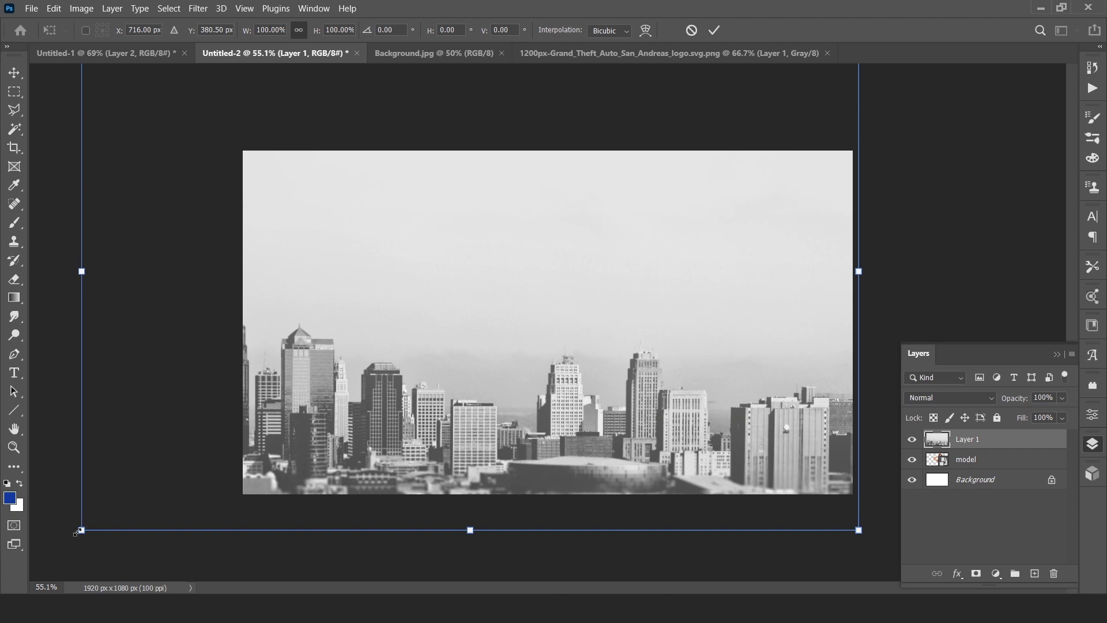
pyautogui.moveTo(79, 531); pyautogui.dragTo(188, 460)
pyautogui.moveTo(526, 313); pyautogui.dragTo(535, 356)
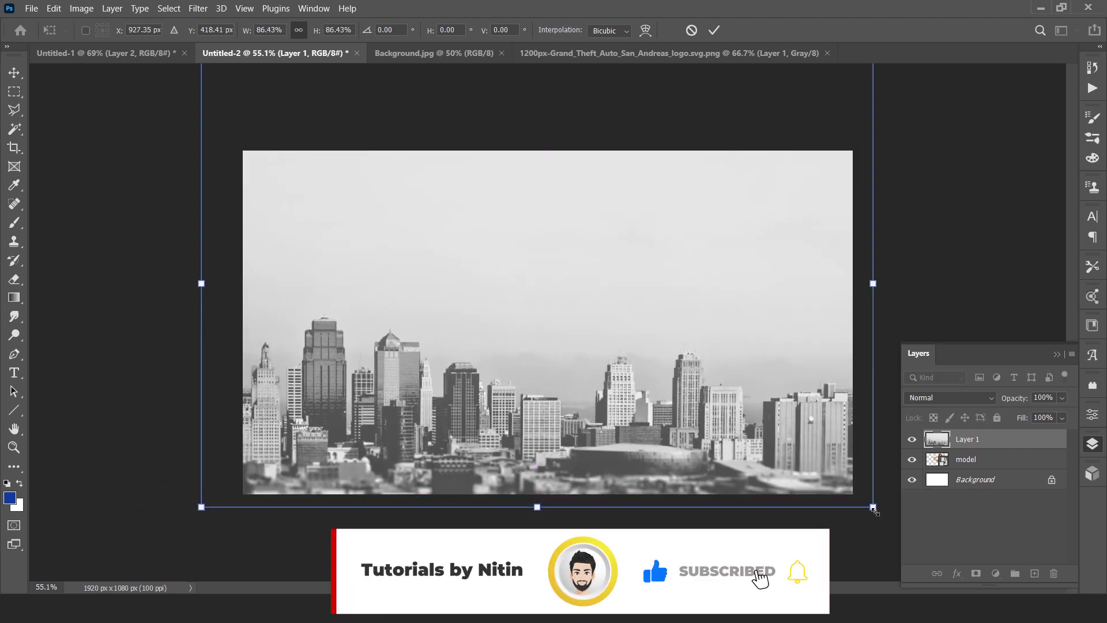
pyautogui.moveTo(873, 507); pyautogui.dragTo(902, 526)
pyautogui.moveTo(742, 427)
pyautogui.mouseDown()
pyautogui.moveTo(736, 384)
pyautogui.moveTo(737, 425)
pyautogui.mouseUp()
pyautogui.press('Return')
# - Move the skyline Layer 1 below the model and reselect the model layer
pyautogui.moveTo(968, 440); pyautogui.dragTo(974, 467)
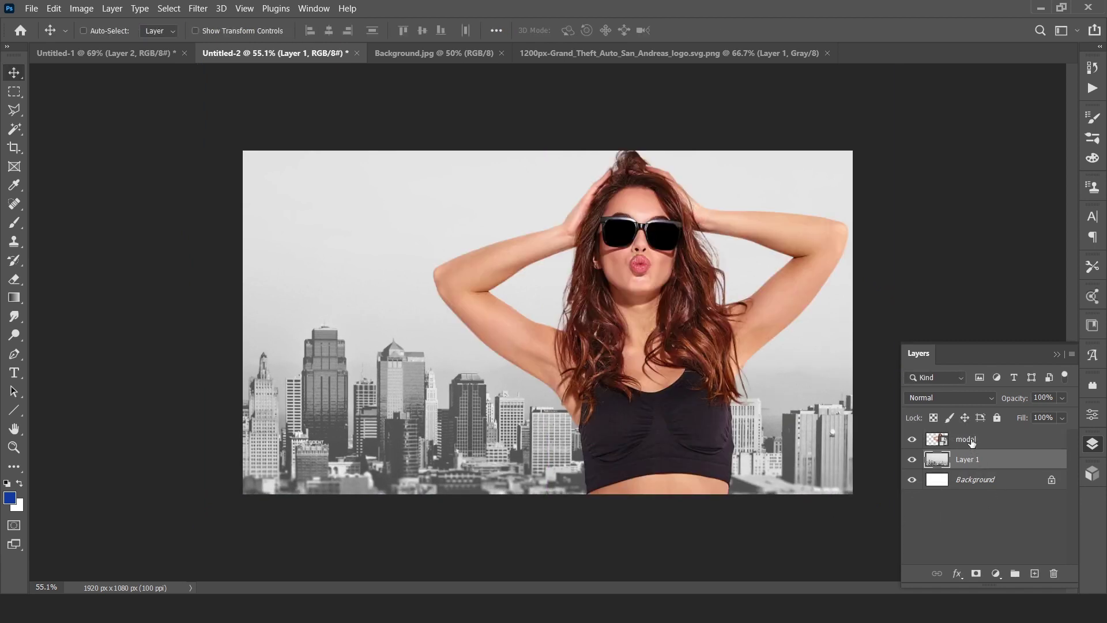
pyautogui.click(972, 440)
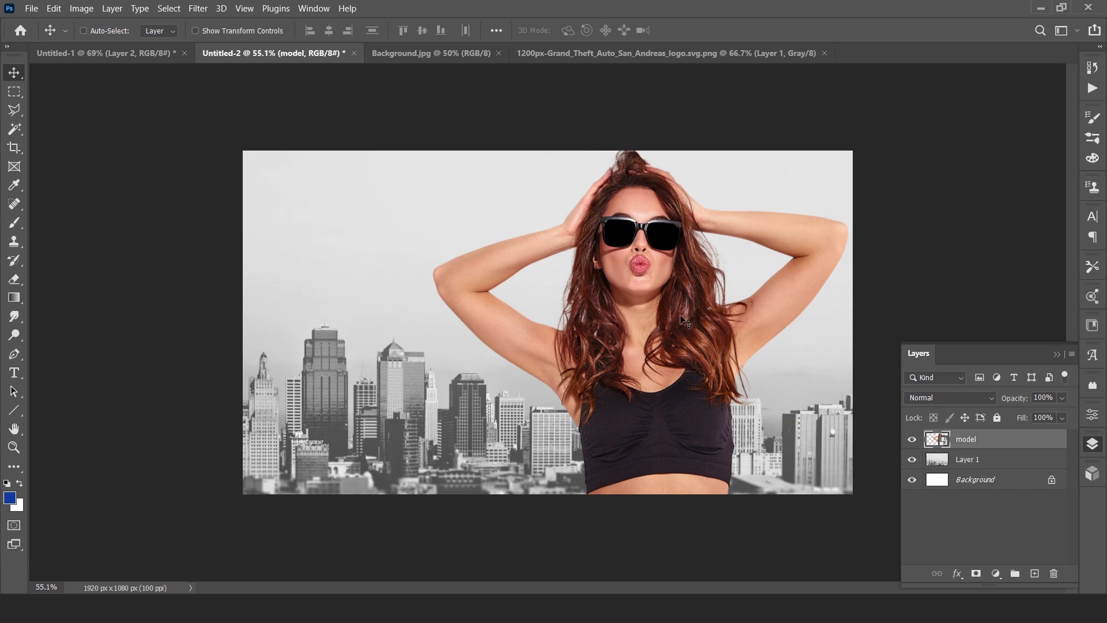
pyautogui.hotkey('ctrl', '+')
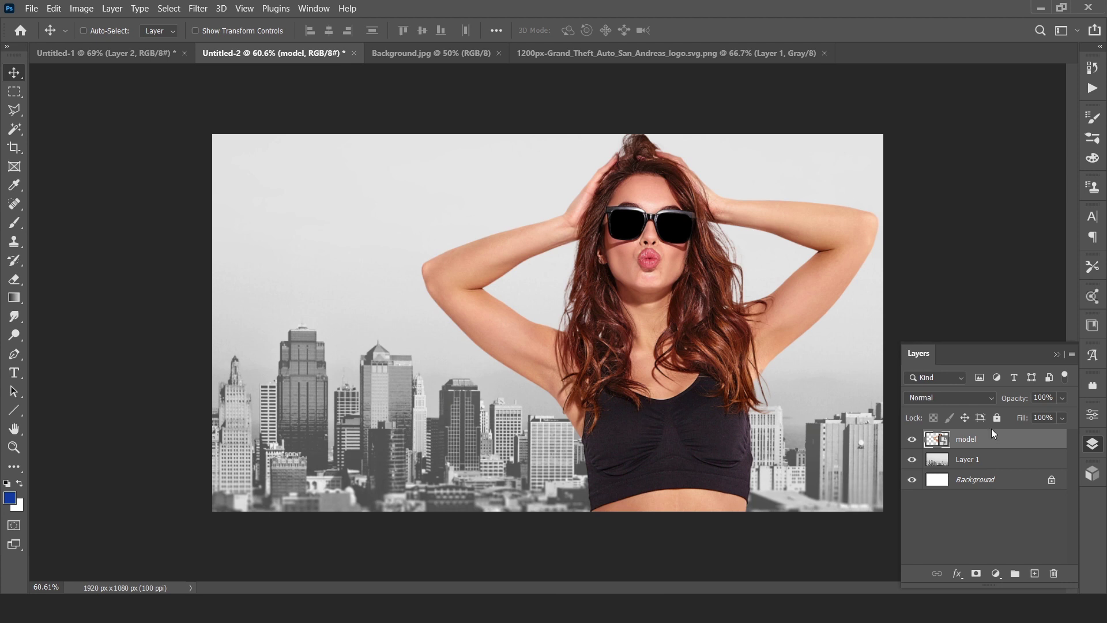
# - Duplicate model as 'model copy', hide the original model layer, and select the copy
pyautogui.hotkey('ctrl', 'j')
pyautogui.click(920, 462)
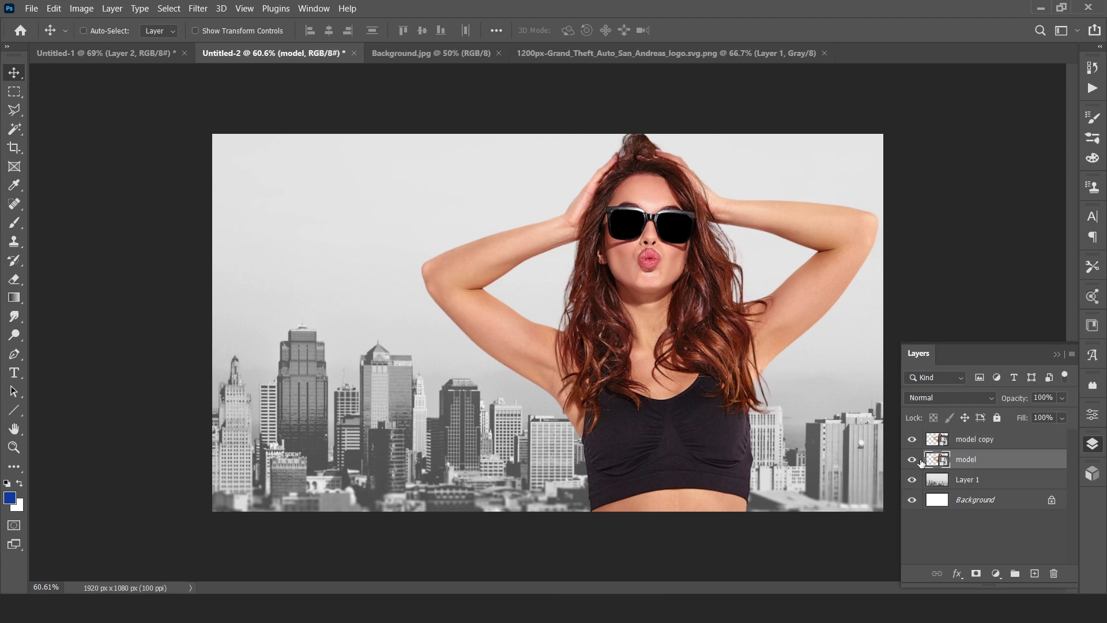
pyautogui.click(915, 460)
pyautogui.click(998, 443)
pyautogui.rightClick(989, 441)
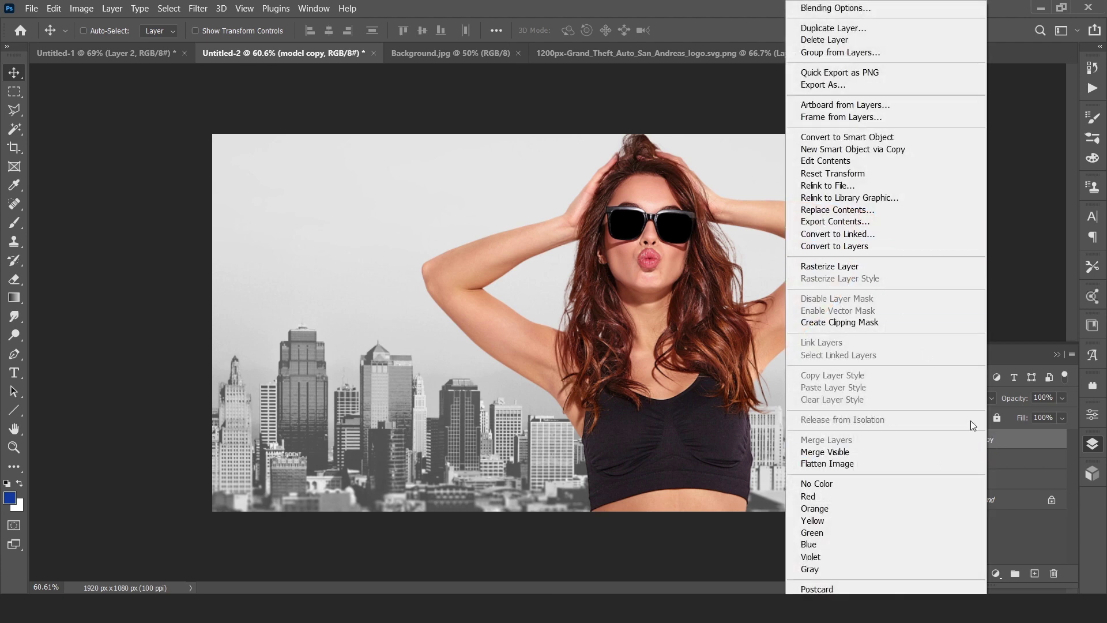
pyautogui.click(1016, 449)
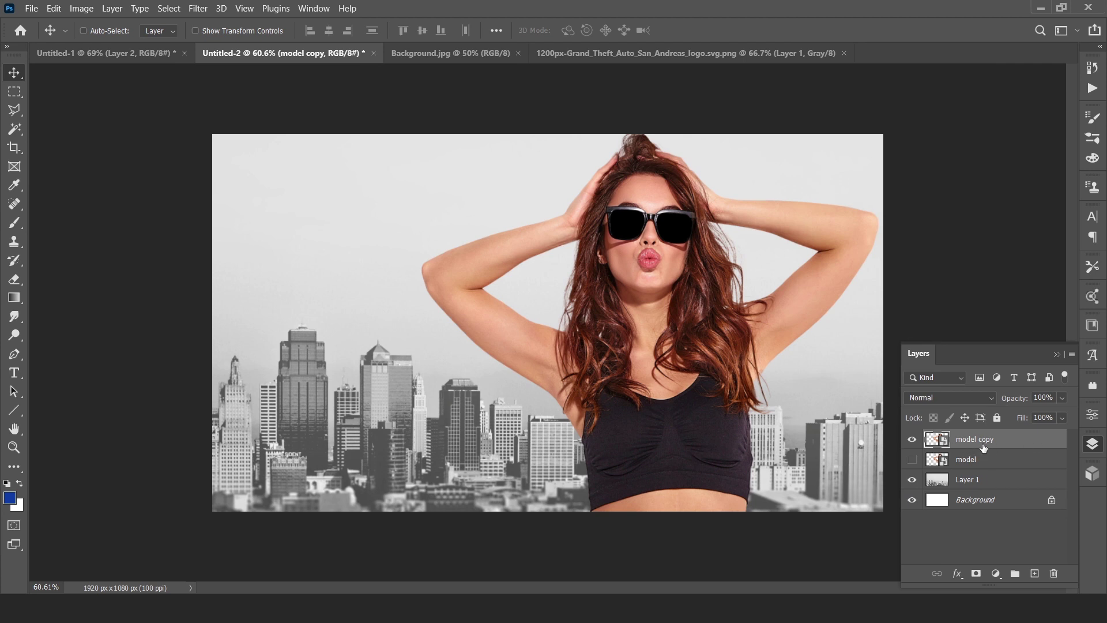
# - Apply Stylize > Diffuse in Anisotropic mode to model copy, previewing around the lips
pyautogui.click(196, 10)
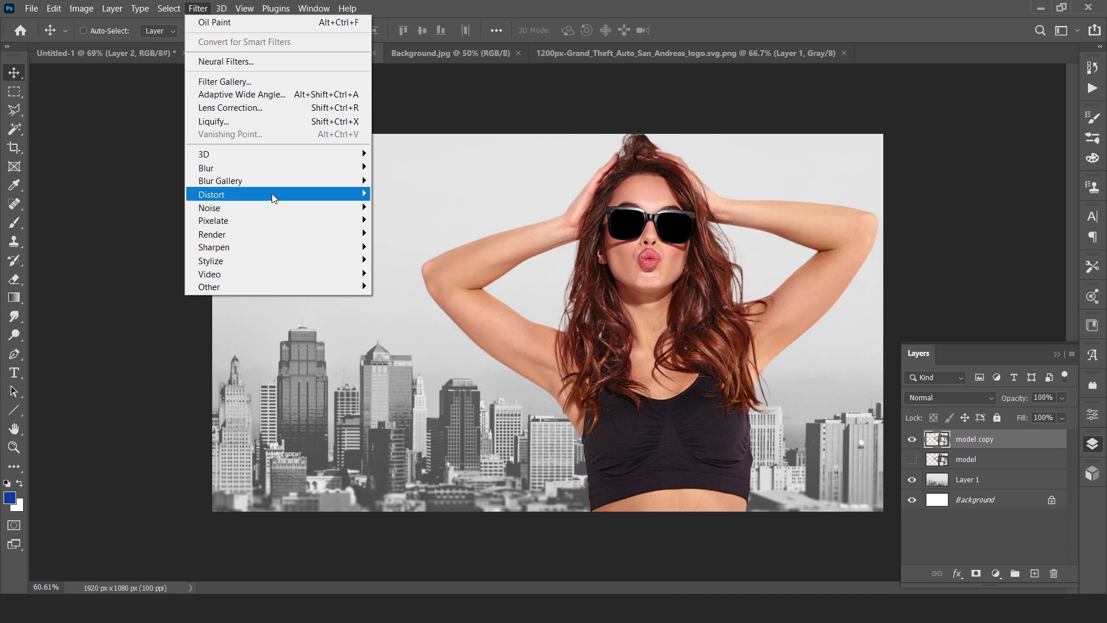
pyautogui.moveTo(302, 259)
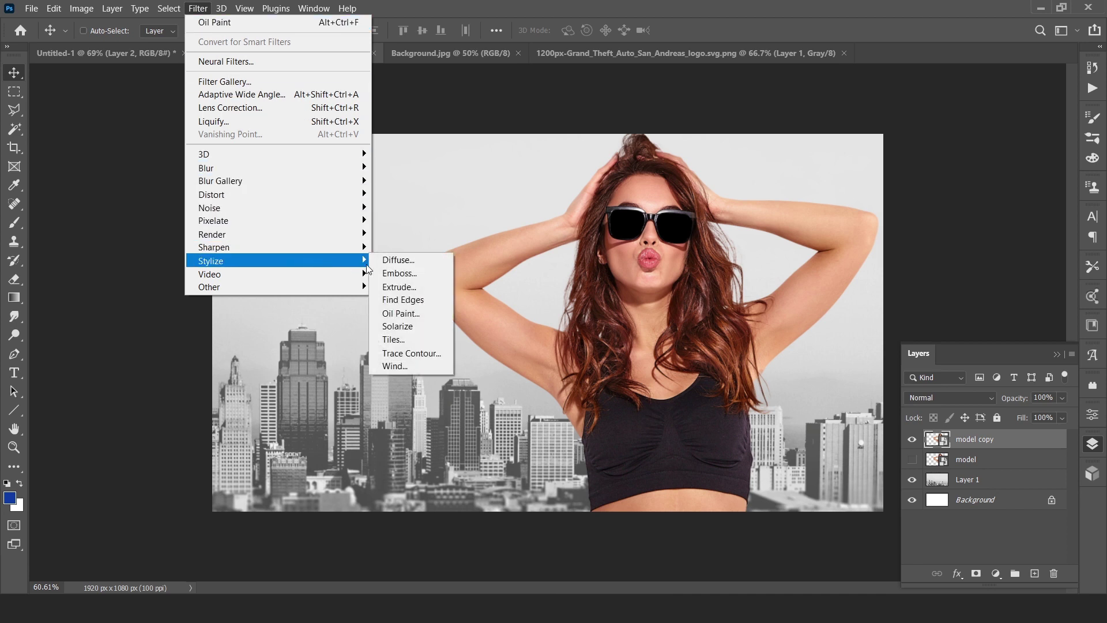
pyautogui.click(425, 261)
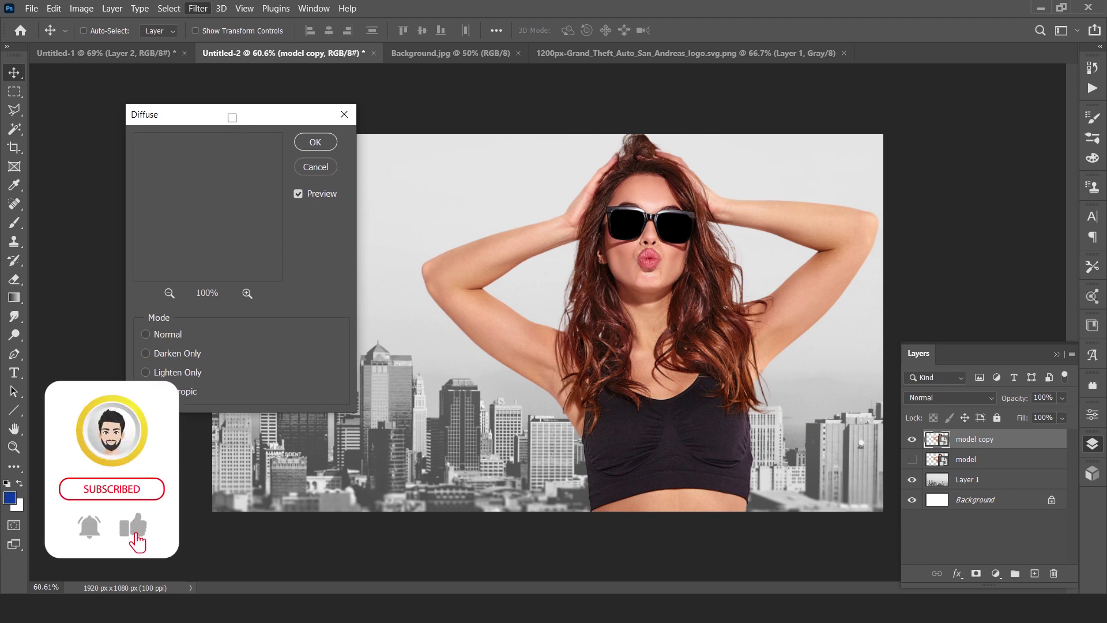
pyautogui.moveTo(233, 121); pyautogui.dragTo(459, 170)
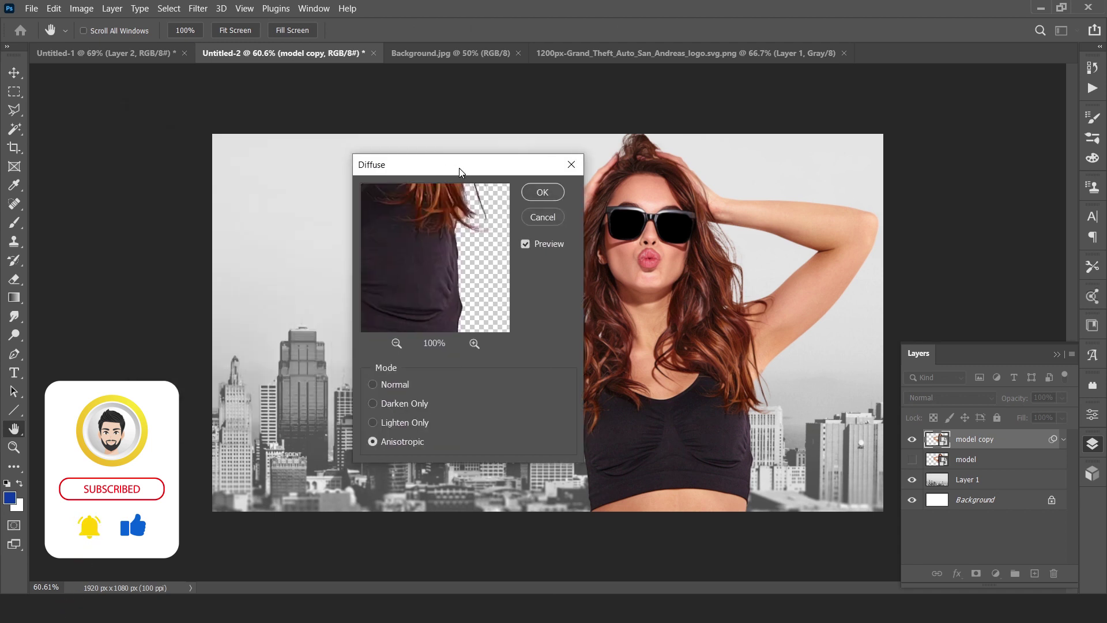
pyautogui.moveTo(462, 303); pyautogui.dragTo(459, 329)
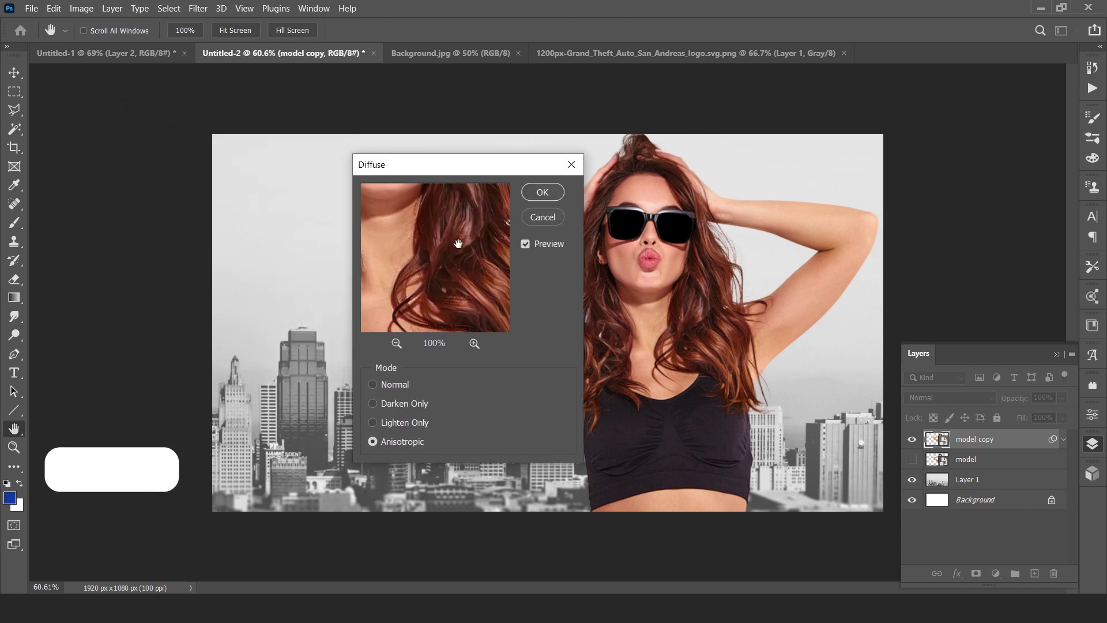
pyautogui.moveTo(453, 230); pyautogui.dragTo(450, 300)
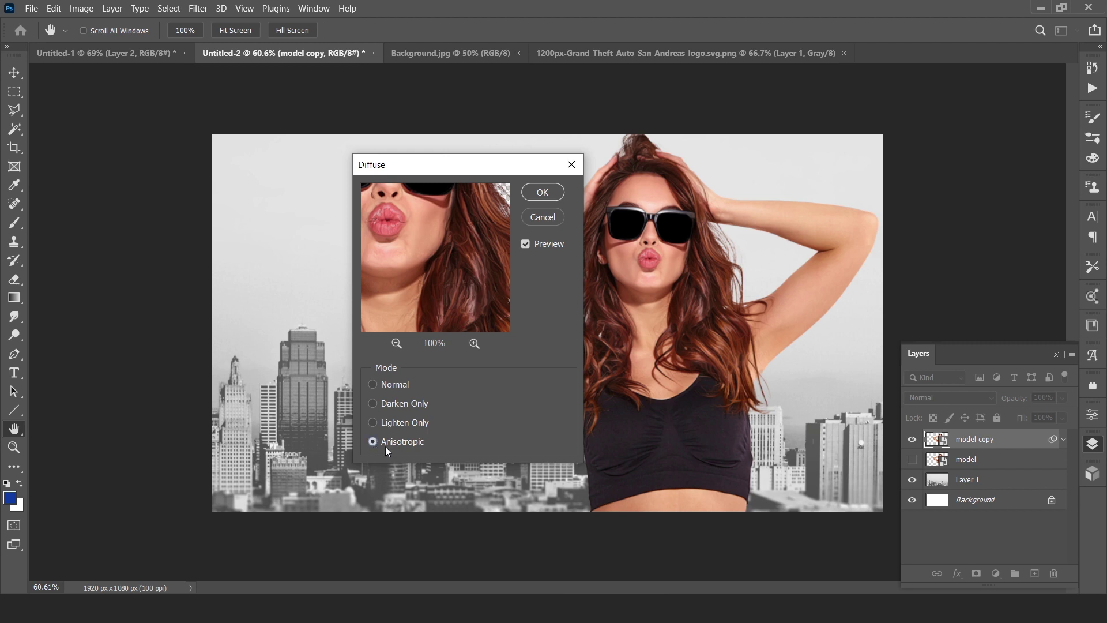
pyautogui.click(544, 192)
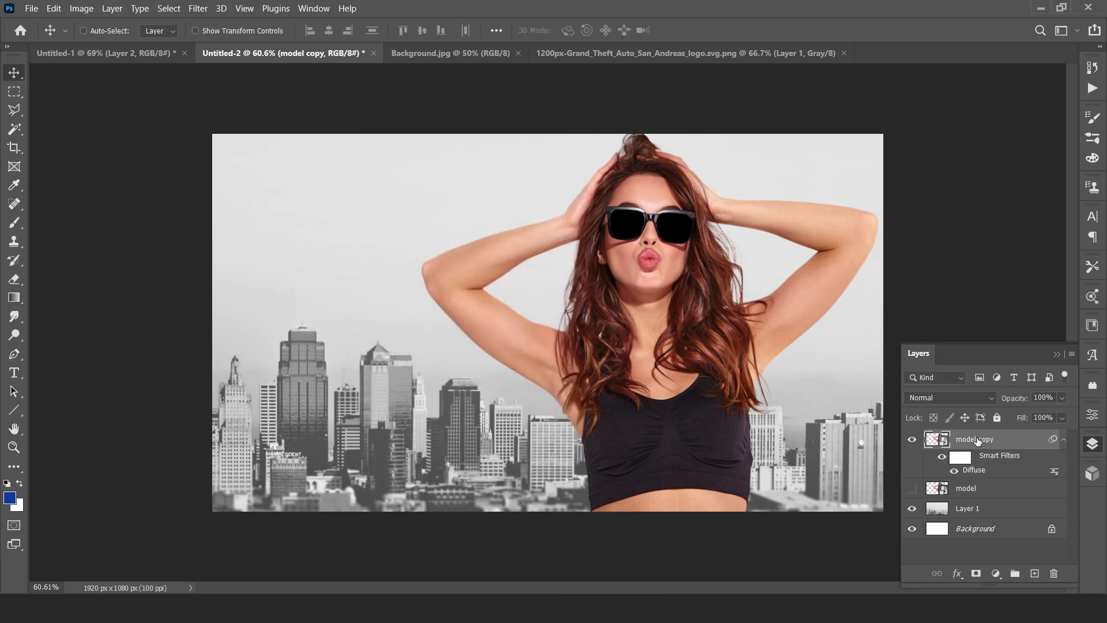
# - Apply Unsharp Mask to model copy: Amount 220%, Radius 4.2 px, Threshold 10
pyautogui.click(198, 8)
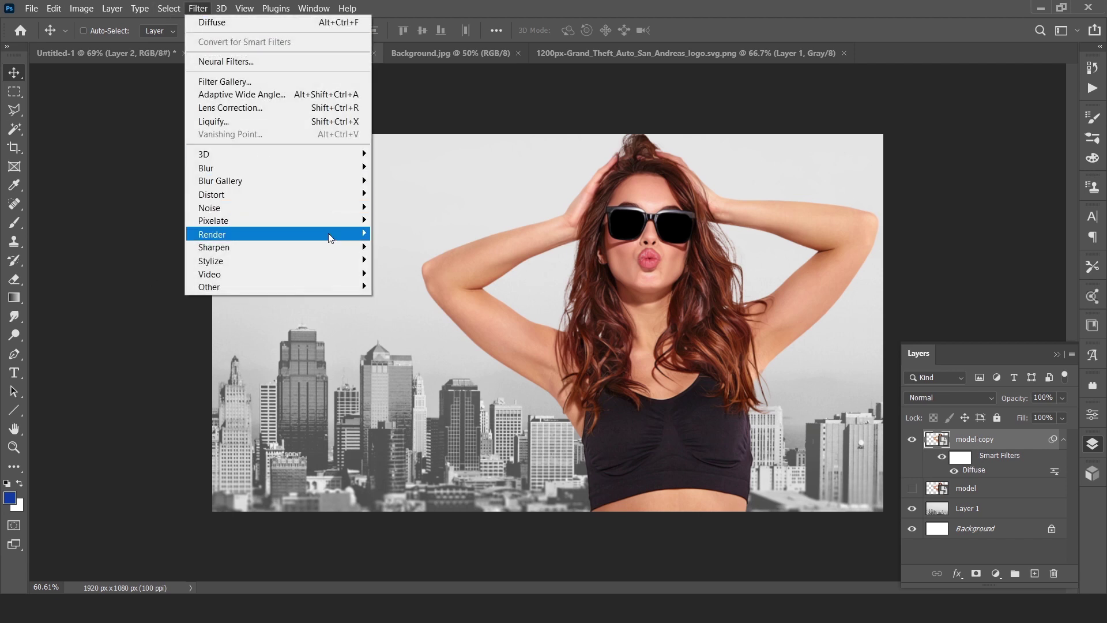
pyautogui.moveTo(333, 254)
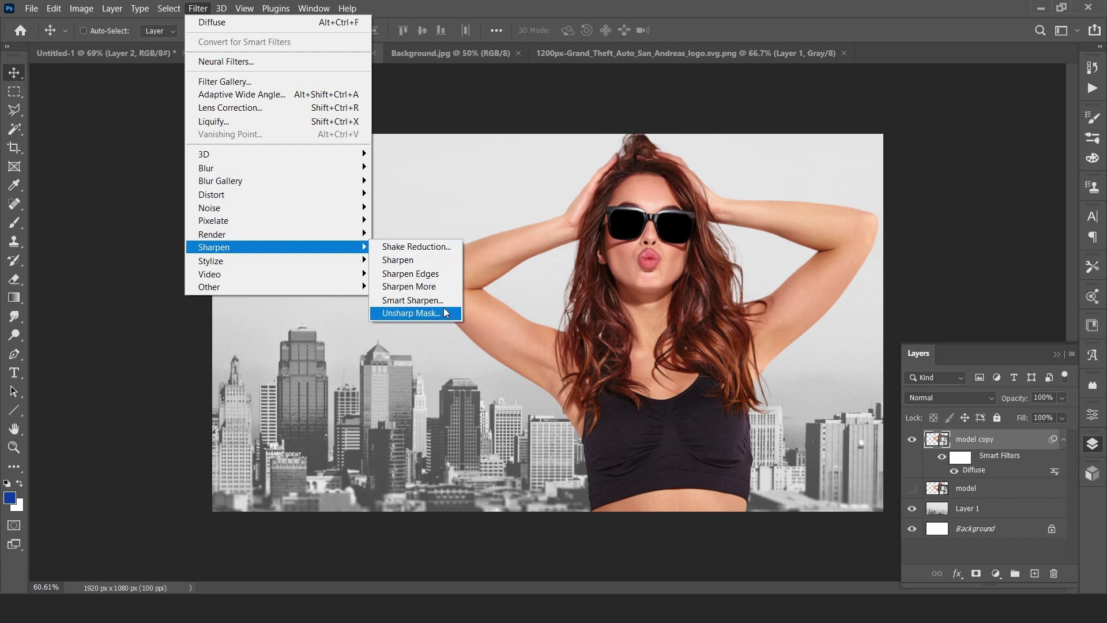
pyautogui.click(412, 313)
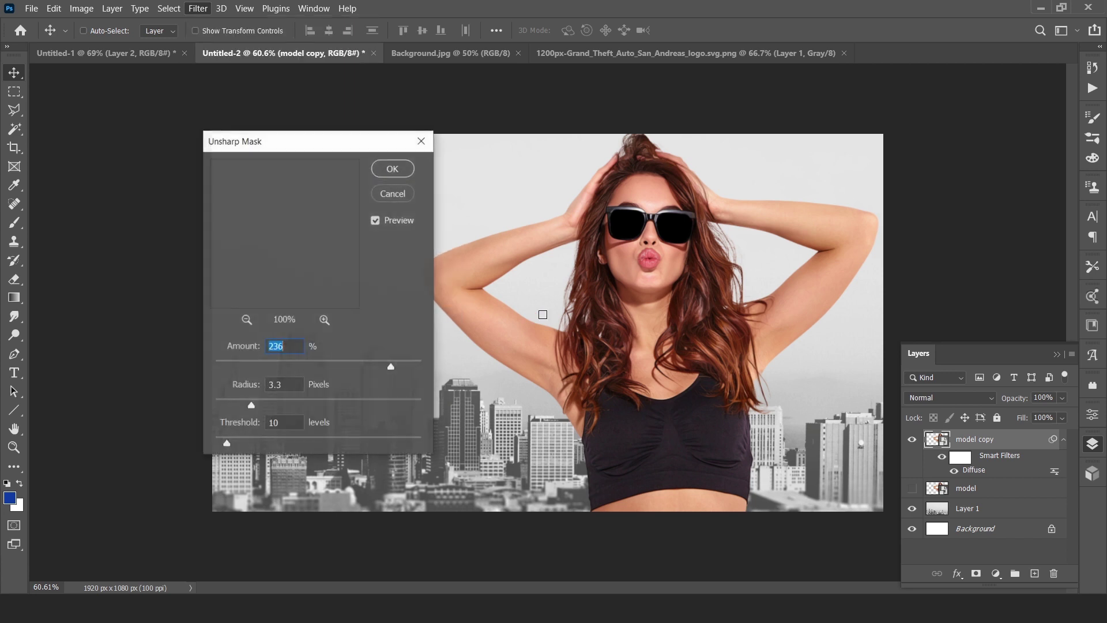
pyautogui.click(581, 309)
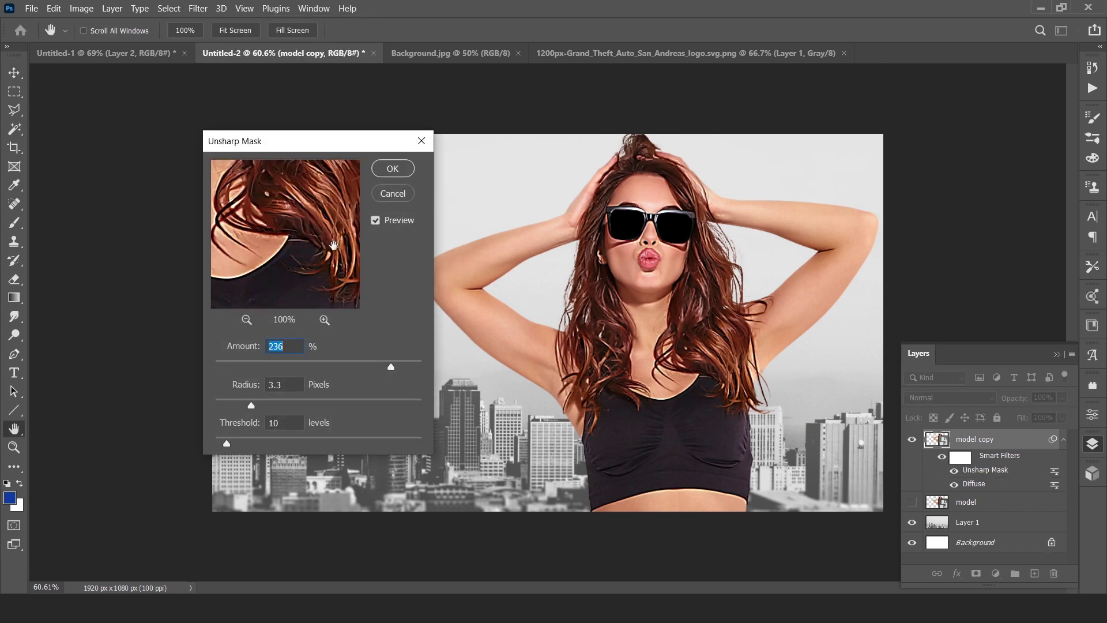
pyautogui.moveTo(284, 212); pyautogui.dragTo(315, 276)
pyautogui.moveTo(389, 368); pyautogui.dragTo(379, 370)
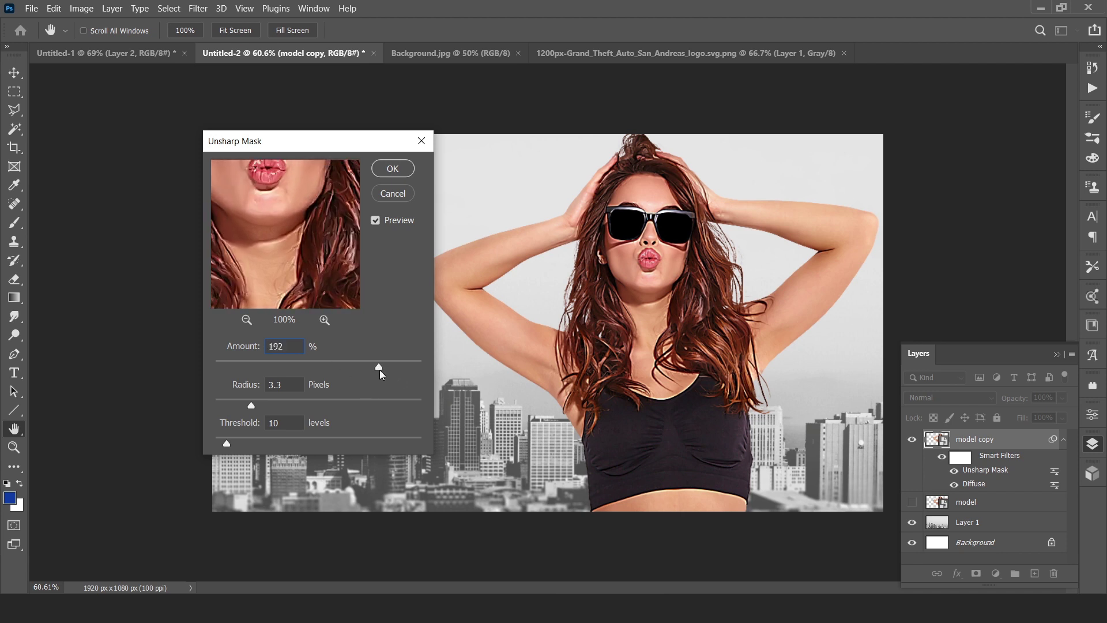
pyautogui.moveTo(378, 369)
pyautogui.mouseDown()
pyautogui.moveTo(358, 368)
pyautogui.moveTo(389, 367)
pyautogui.mouseUp()
pyautogui.moveTo(252, 405); pyautogui.dragTo(264, 408)
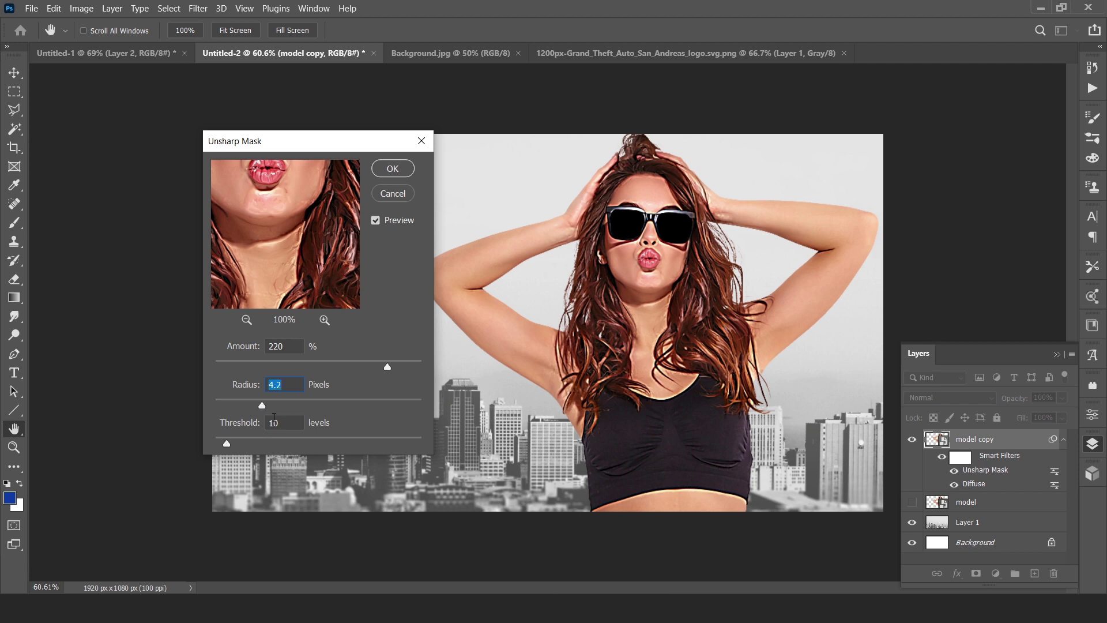
pyautogui.click(393, 168)
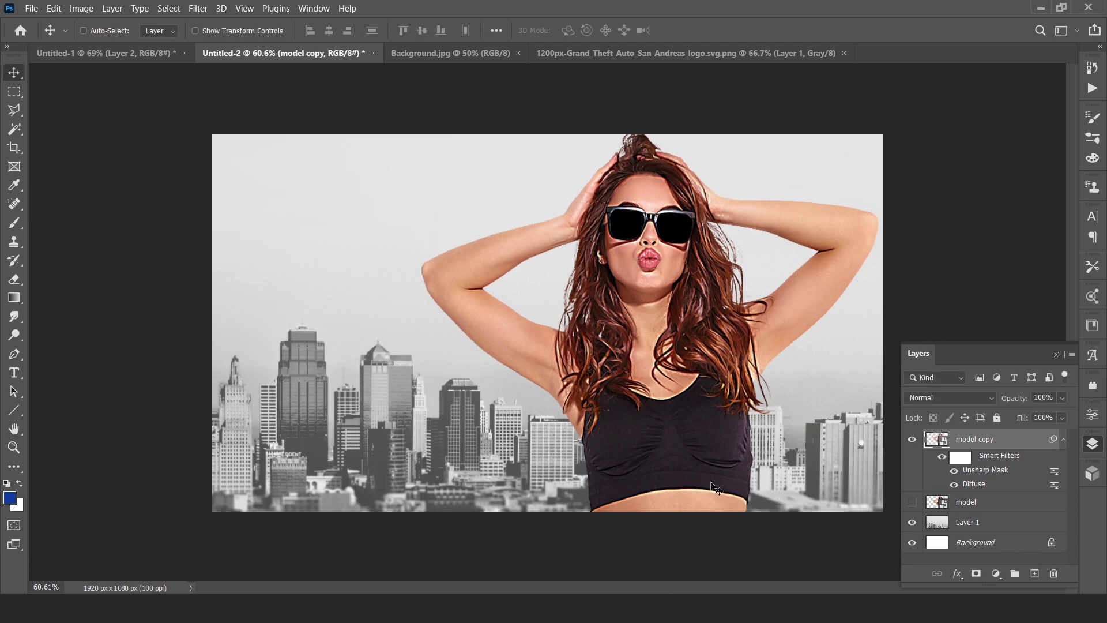
# - Apply Oil Paint with lighting off, Stylization 7.0, Cleanliness 2.5, Scale 0.1, Bristle Detail 0
pyautogui.click(198, 8)
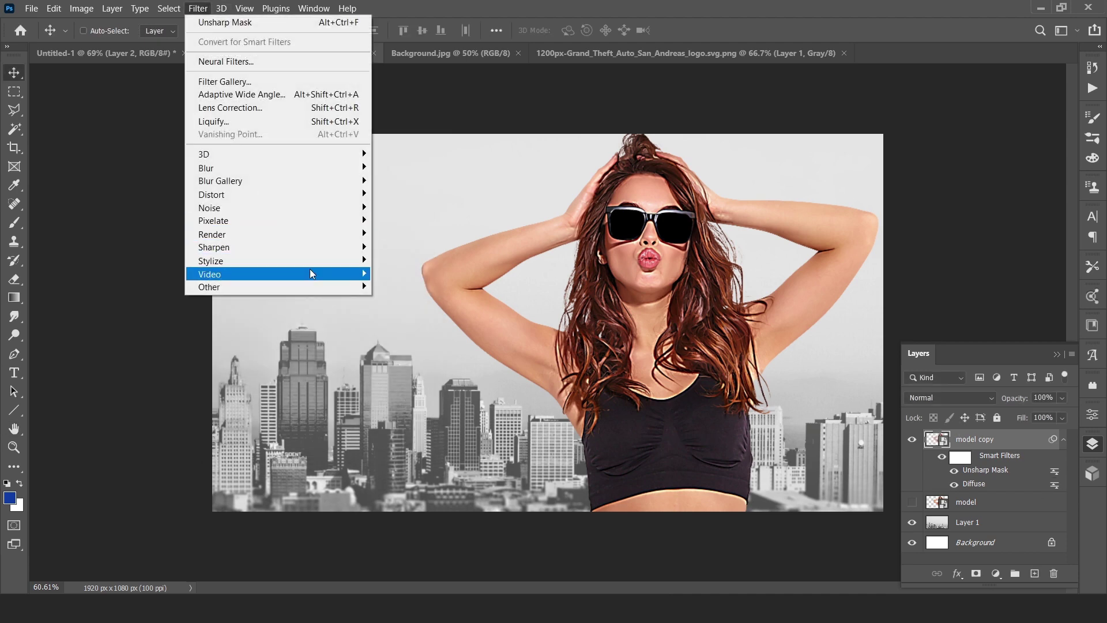
pyautogui.moveTo(309, 268)
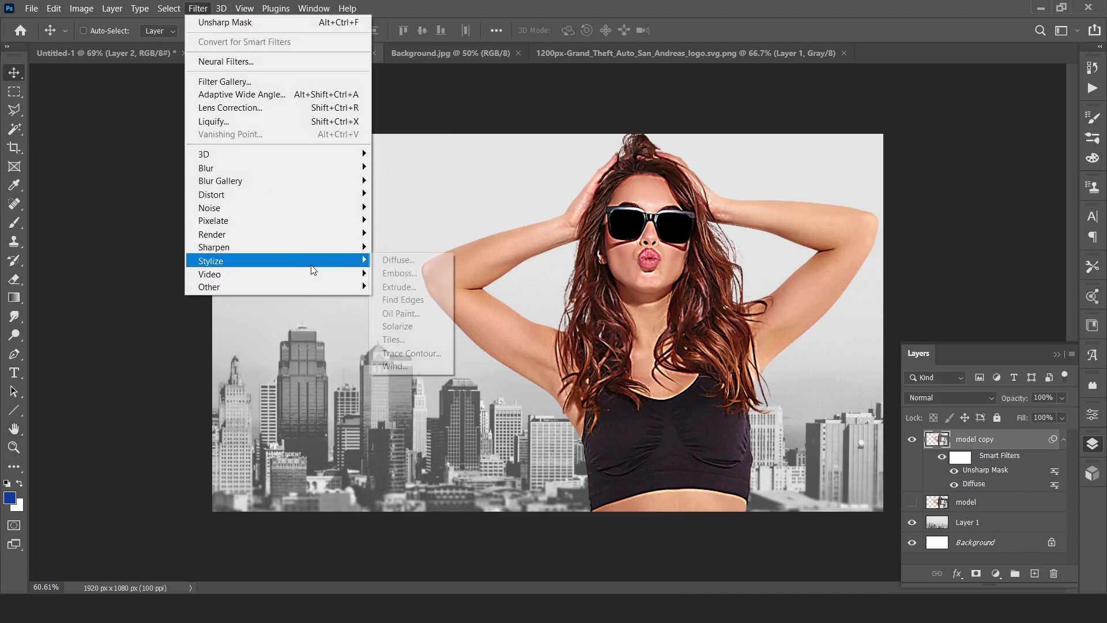
pyautogui.click(416, 314)
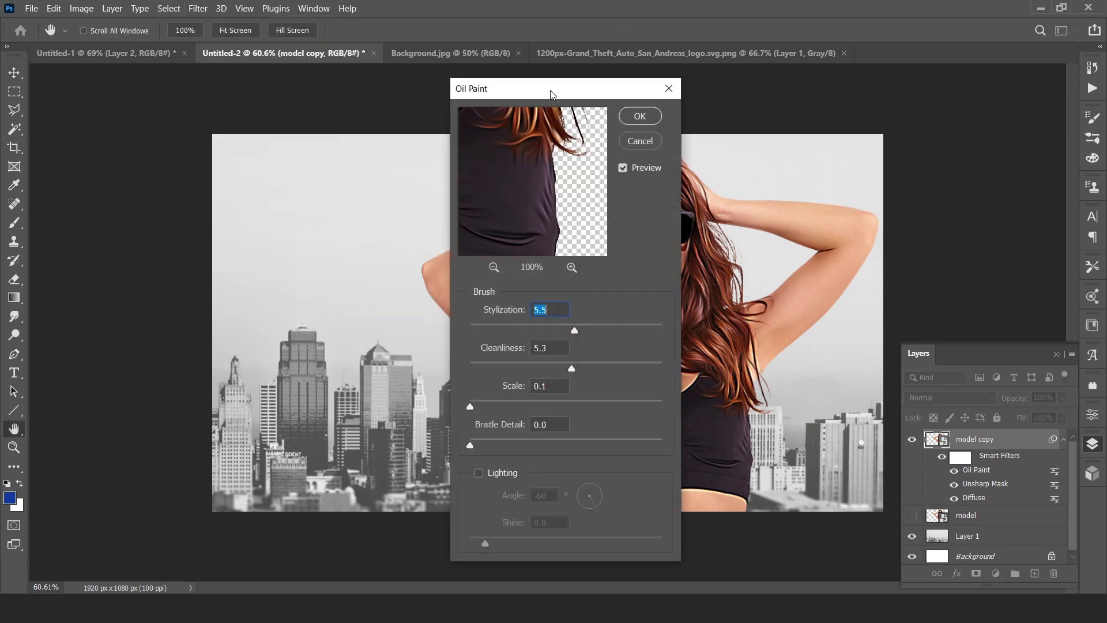
pyautogui.moveTo(548, 94); pyautogui.dragTo(442, 86)
pyautogui.moveTo(419, 162); pyautogui.dragTo(447, 242)
pyautogui.click(370, 466)
pyautogui.click(370, 467)
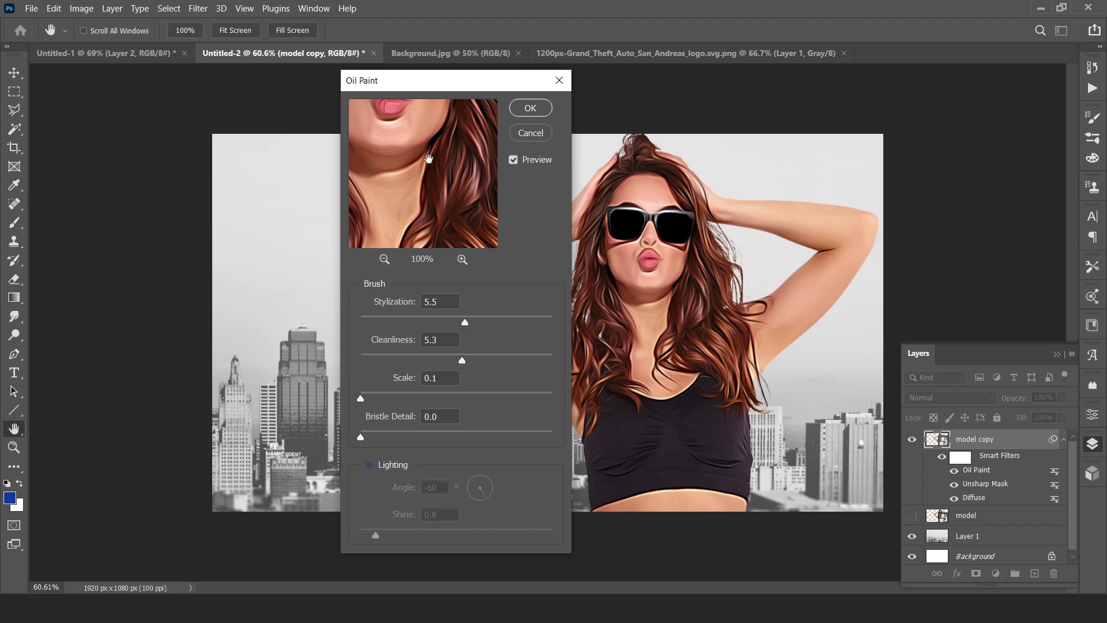
pyautogui.moveTo(428, 158); pyautogui.dragTo(430, 247)
pyautogui.moveTo(455, 196); pyautogui.dragTo(464, 203)
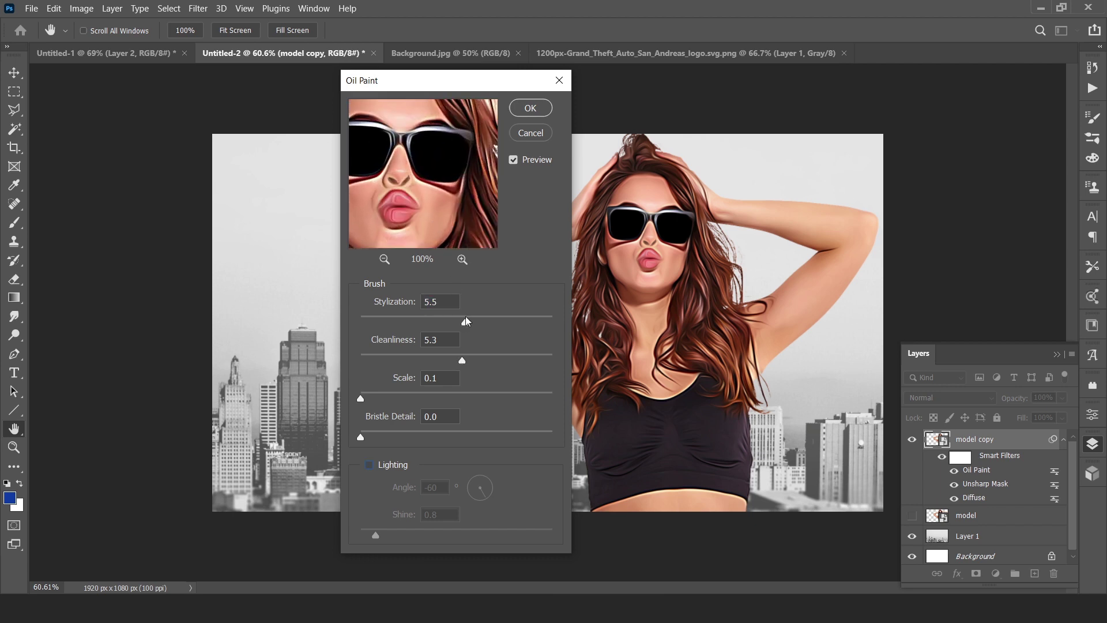
pyautogui.moveTo(465, 325); pyautogui.dragTo(409, 363)
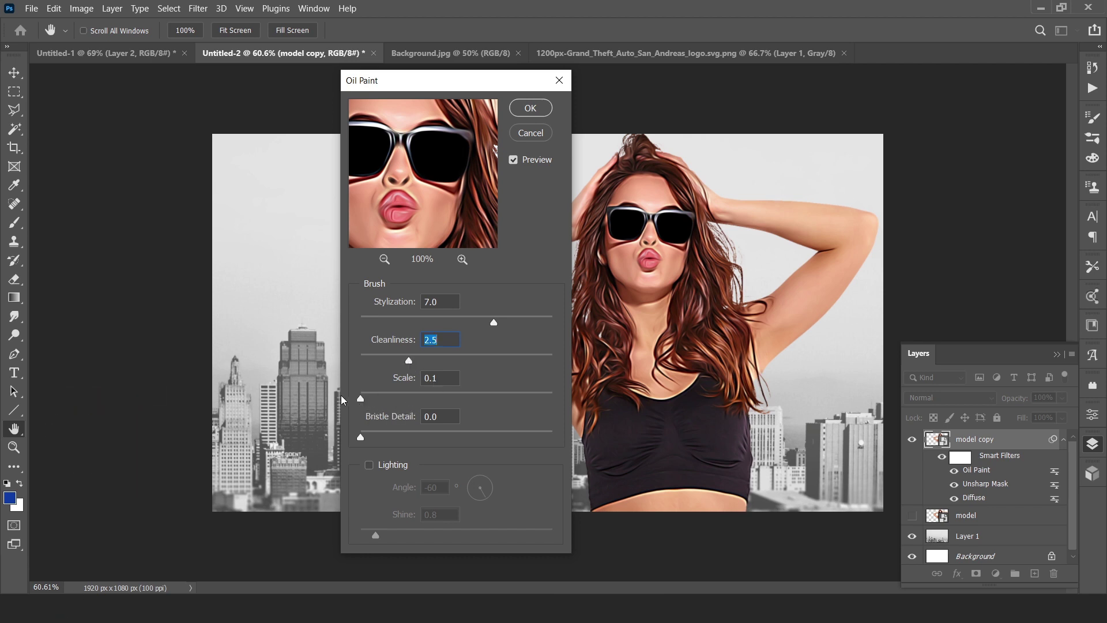
pyautogui.press('Tab')
pyautogui.click(528, 111)
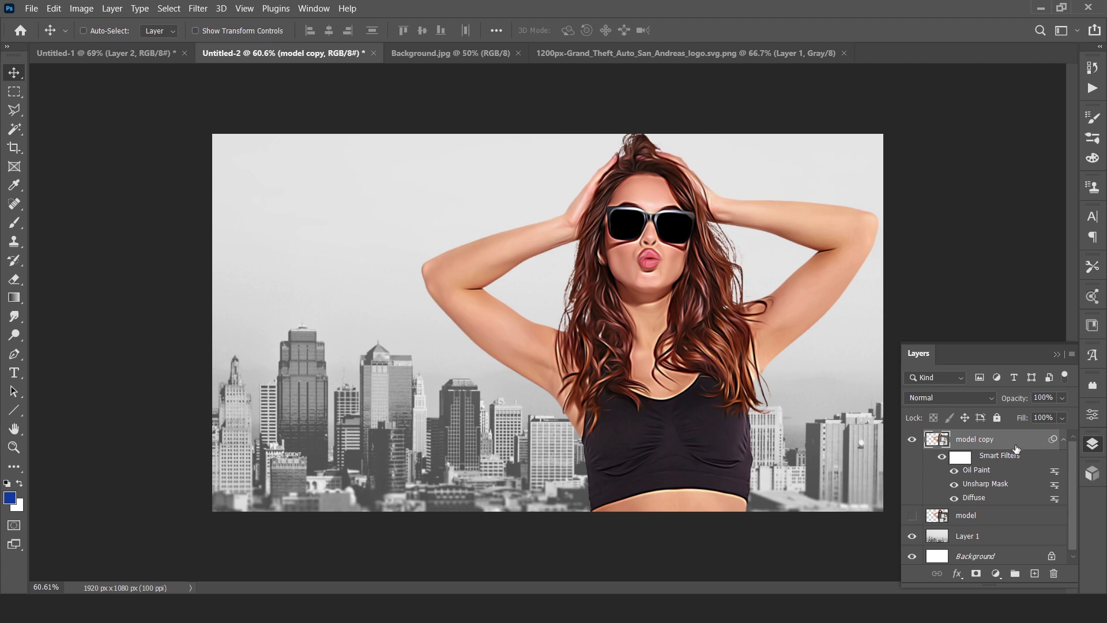
# - Duplicate the filtered layer as model copy 2 and open it in the Filter Gallery
pyautogui.press('ctrl')
pyautogui.hotkey('ctrl', 'j')
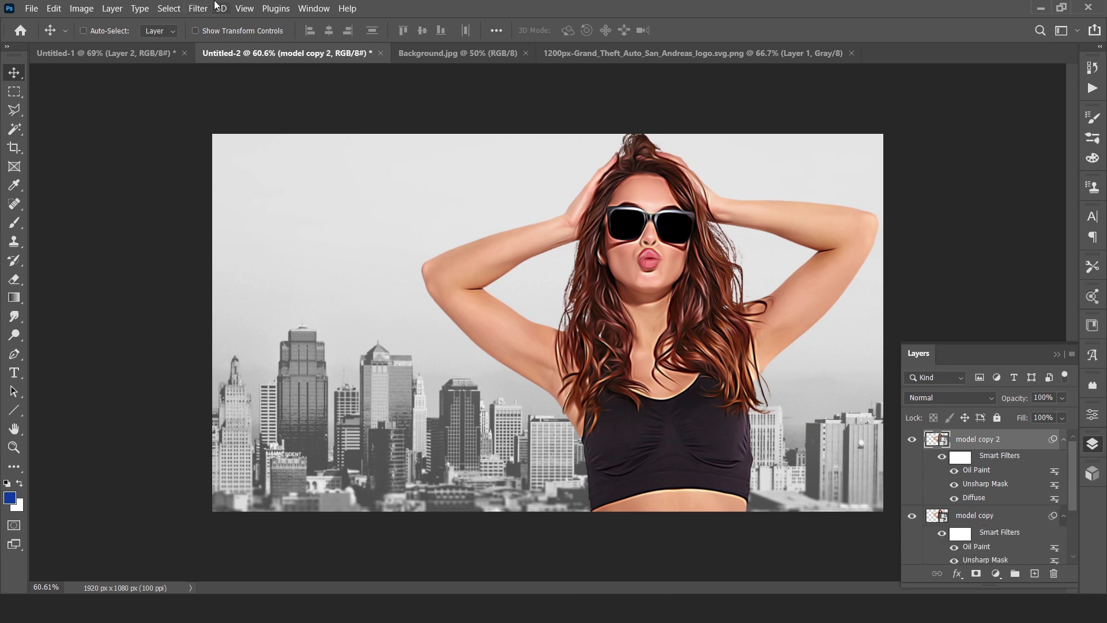
pyautogui.click(197, 9)
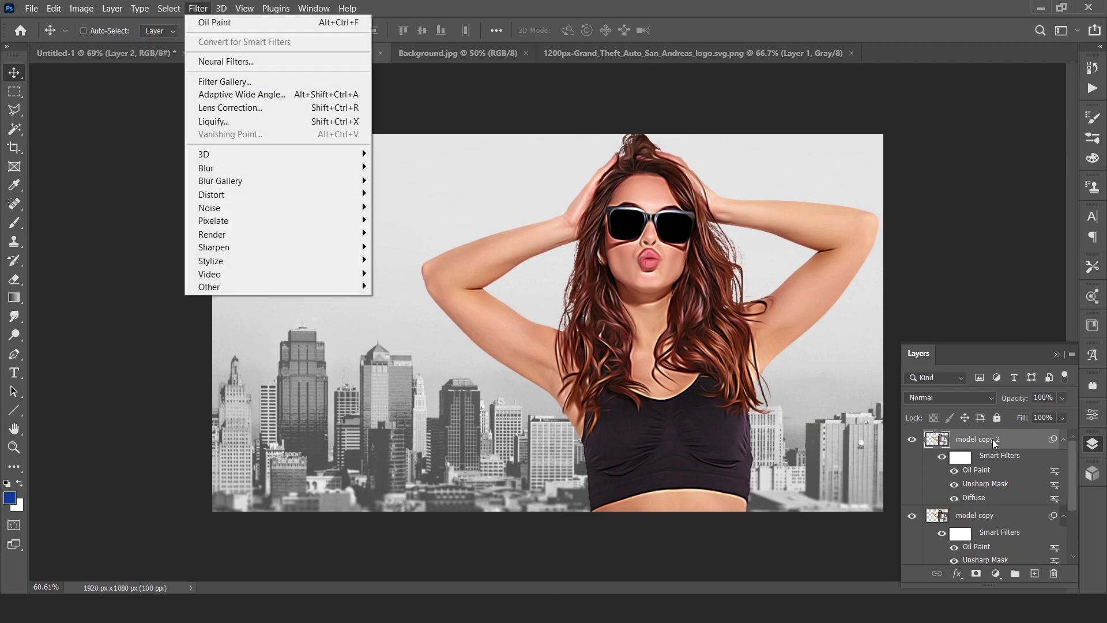
pyautogui.click(251, 86)
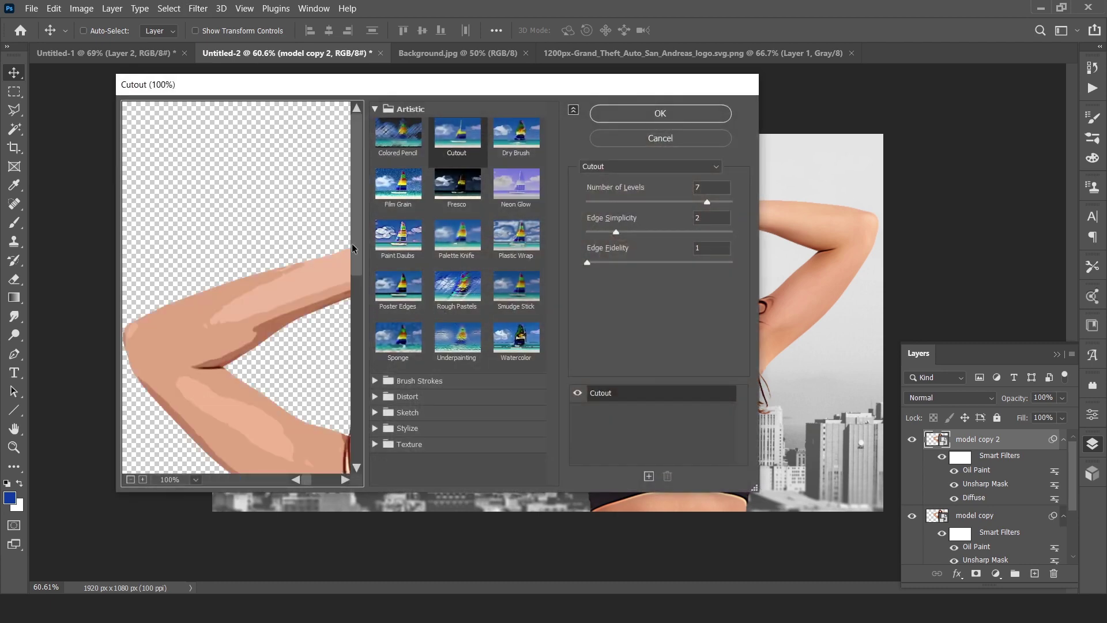
pyautogui.click(376, 109)
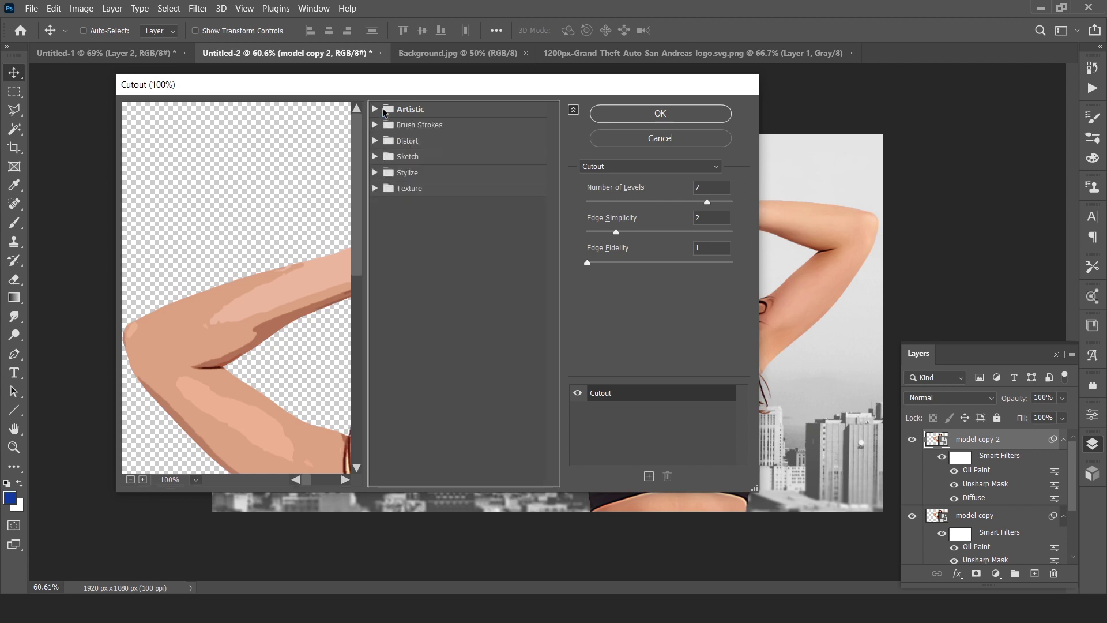
pyautogui.click(374, 110)
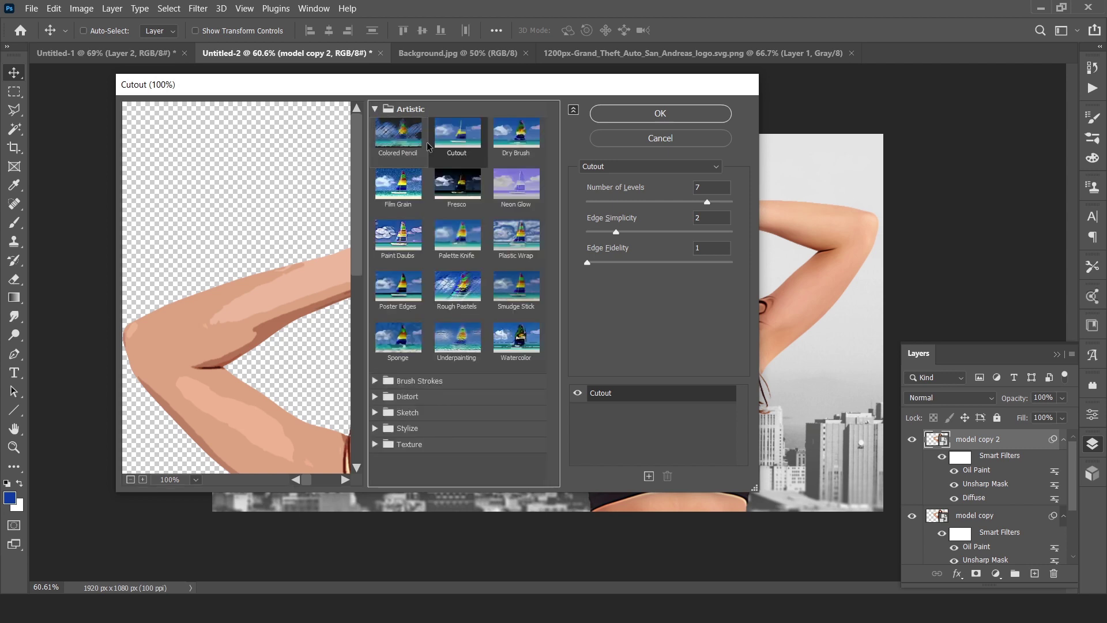
pyautogui.moveTo(321, 356); pyautogui.dragTo(226, 286)
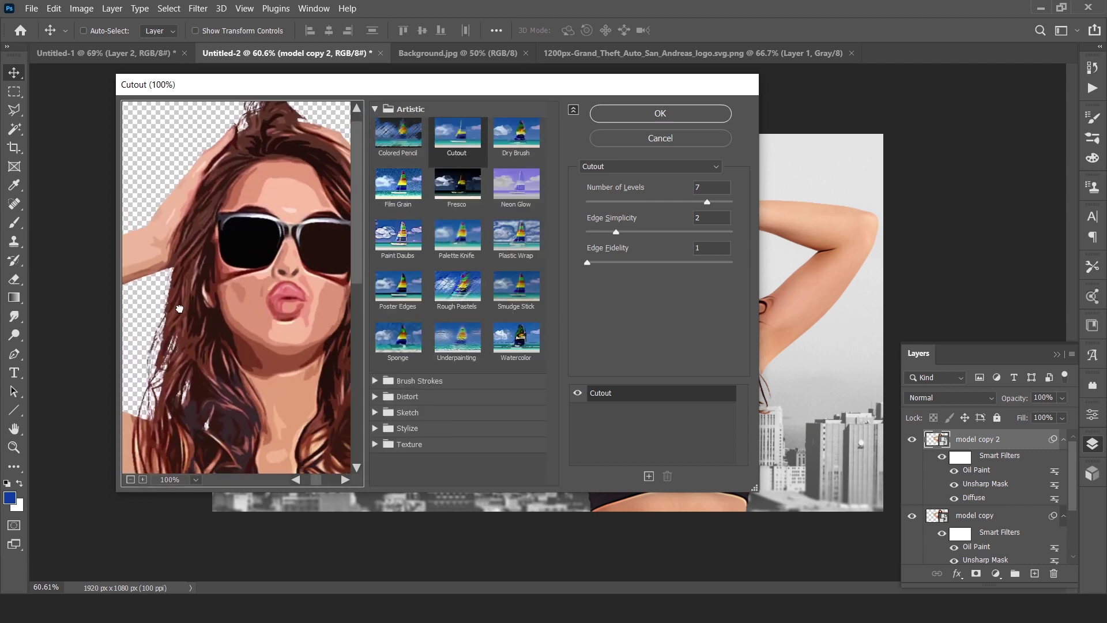
pyautogui.click(464, 135)
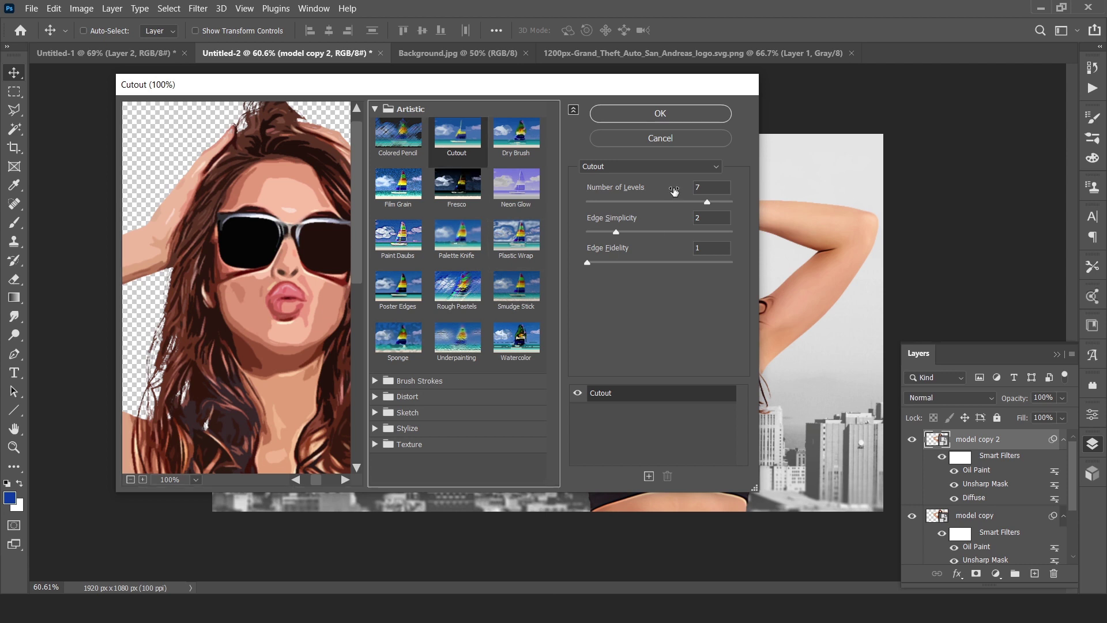
# - Choose the Cutout filter with Number of Levels 7 and Edge Simplicity 4
pyautogui.click(604, 168)
pyautogui.click(602, 180)
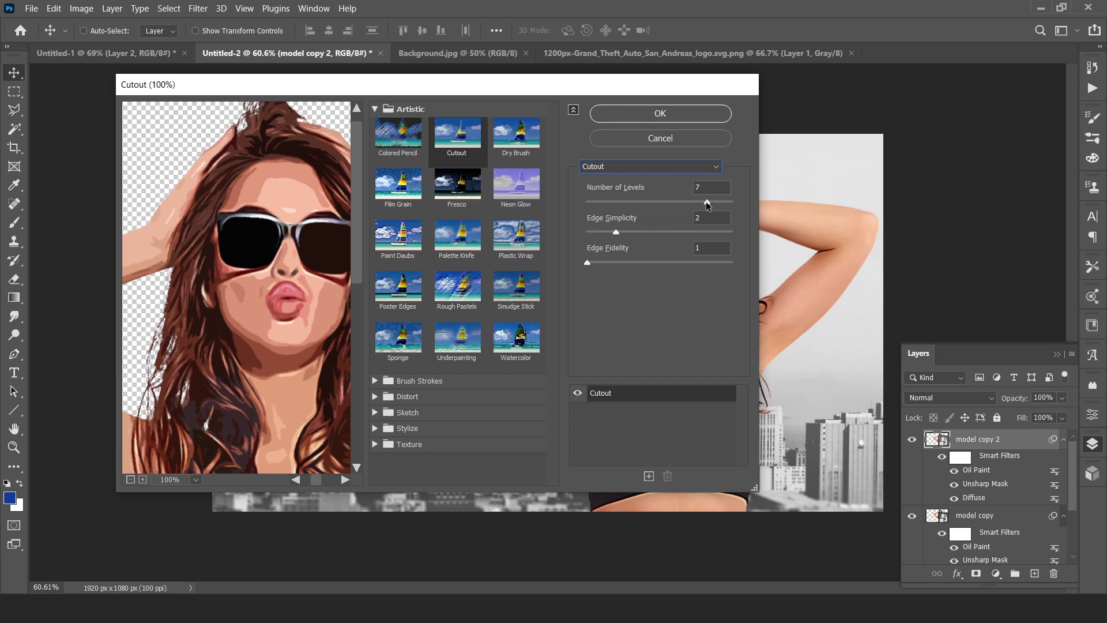
pyautogui.moveTo(707, 206); pyautogui.dragTo(689, 206)
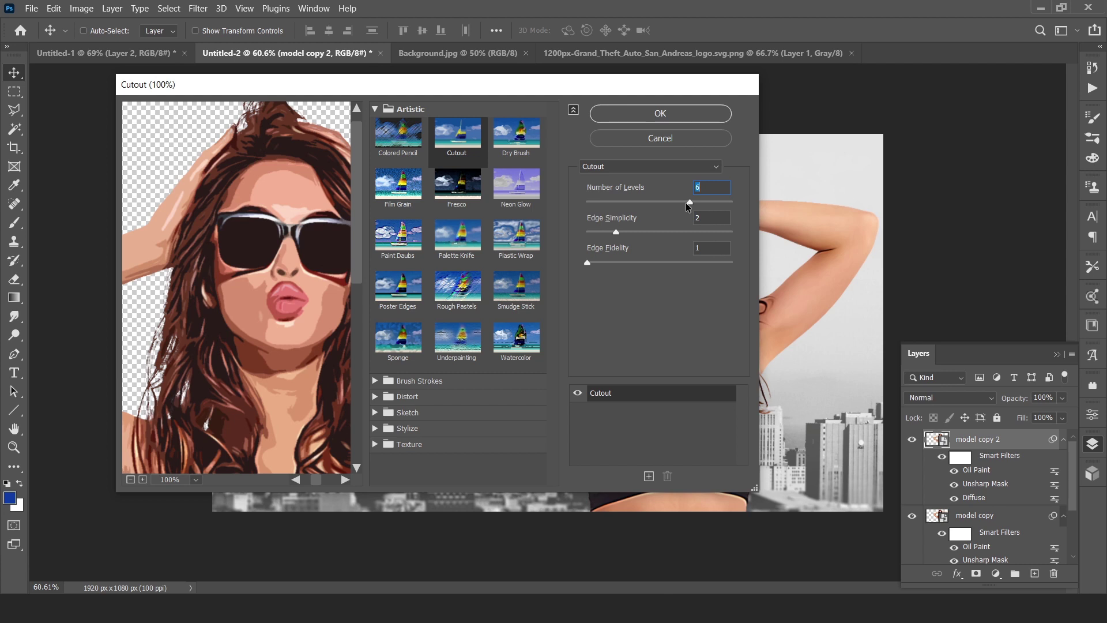
pyautogui.moveTo(689, 203); pyautogui.dragTo(664, 206)
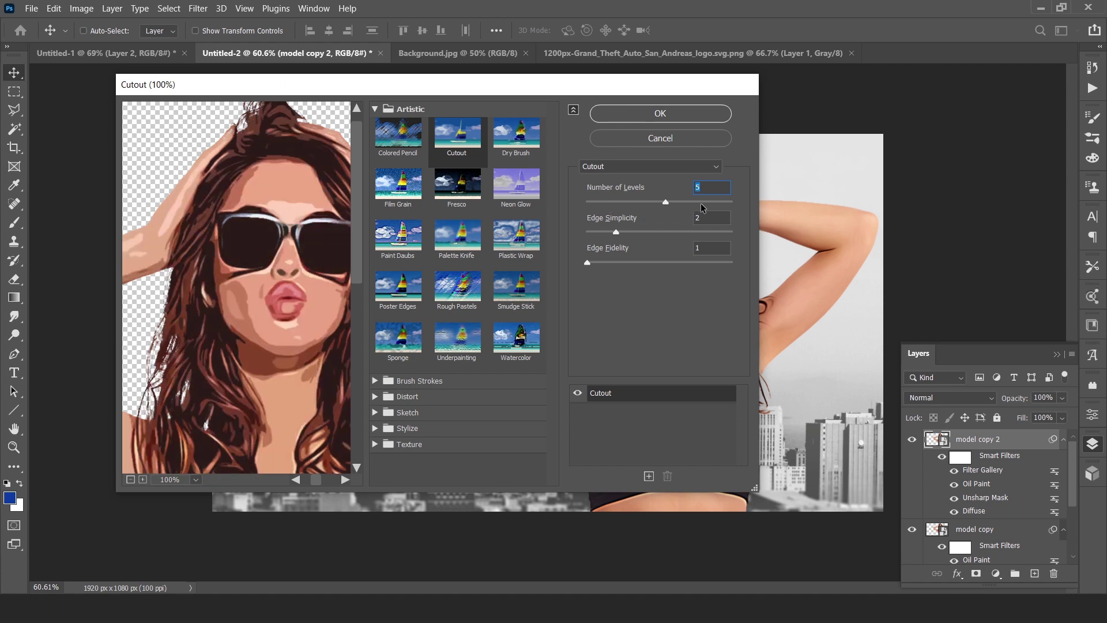
pyautogui.moveTo(666, 203); pyautogui.dragTo(743, 206)
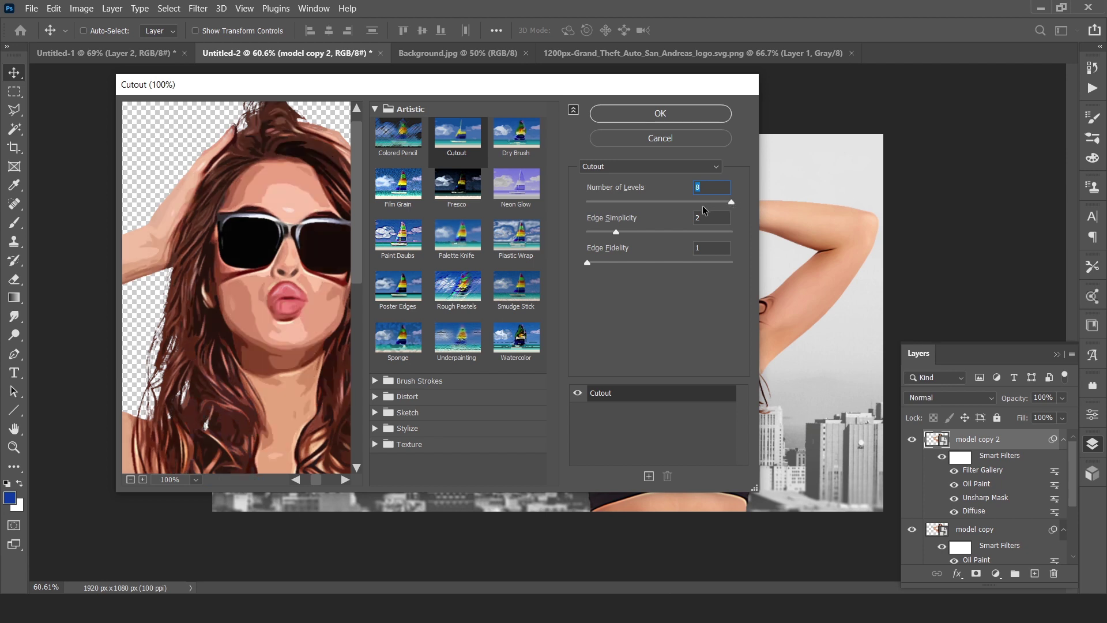
pyautogui.moveTo(730, 202); pyautogui.dragTo(696, 203)
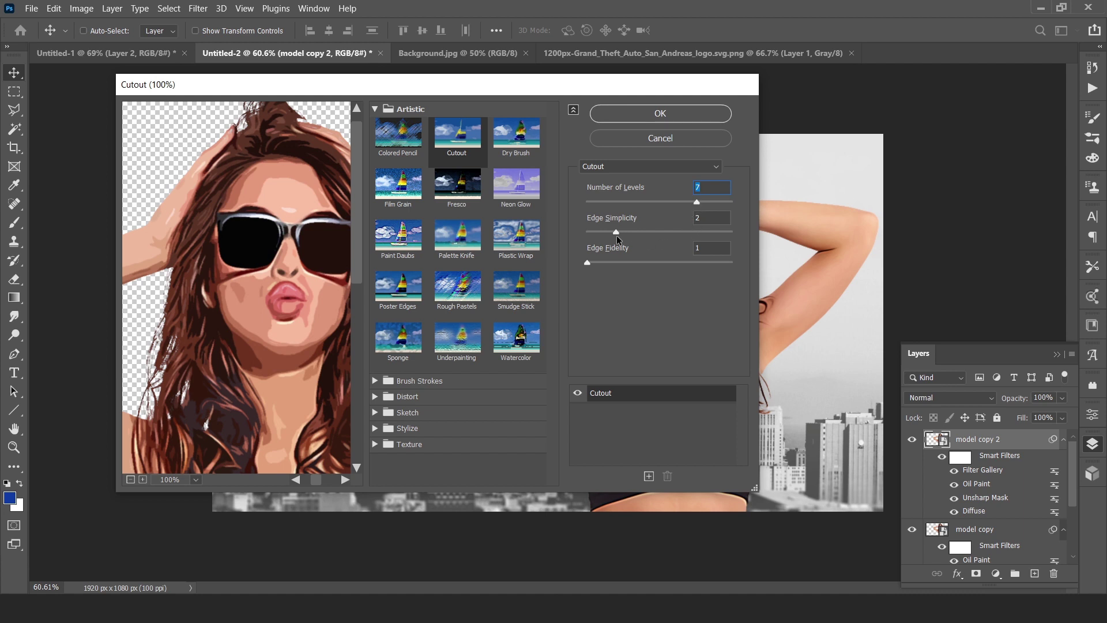
pyautogui.moveTo(617, 232); pyautogui.dragTo(645, 234)
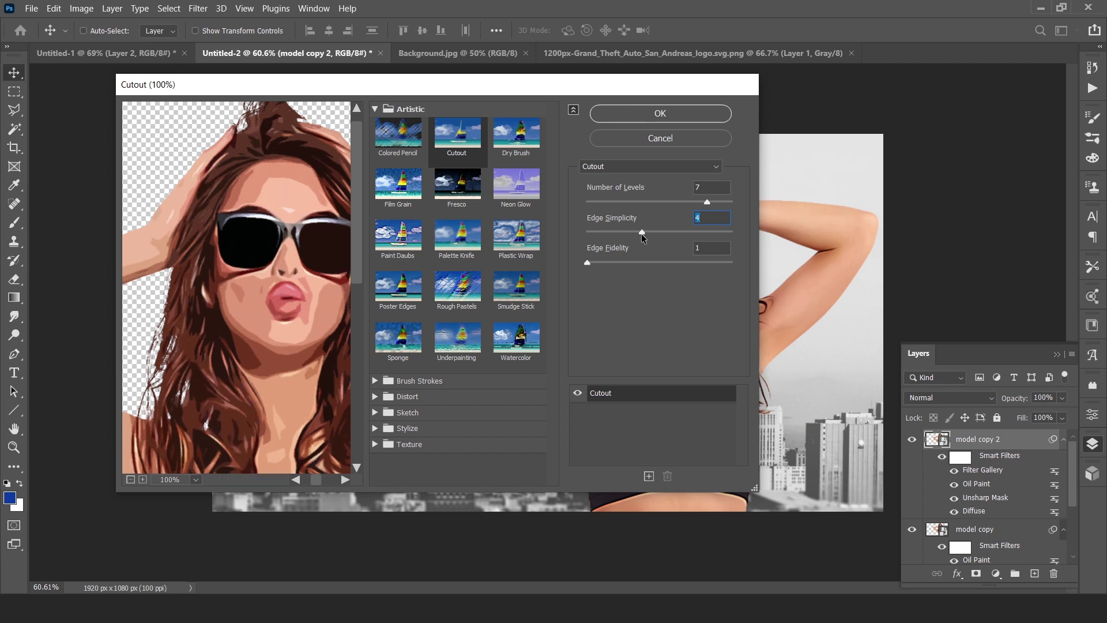
# - Apply the Cutout filter and set model copy 2's opacity to 66%
pyautogui.click(660, 113)
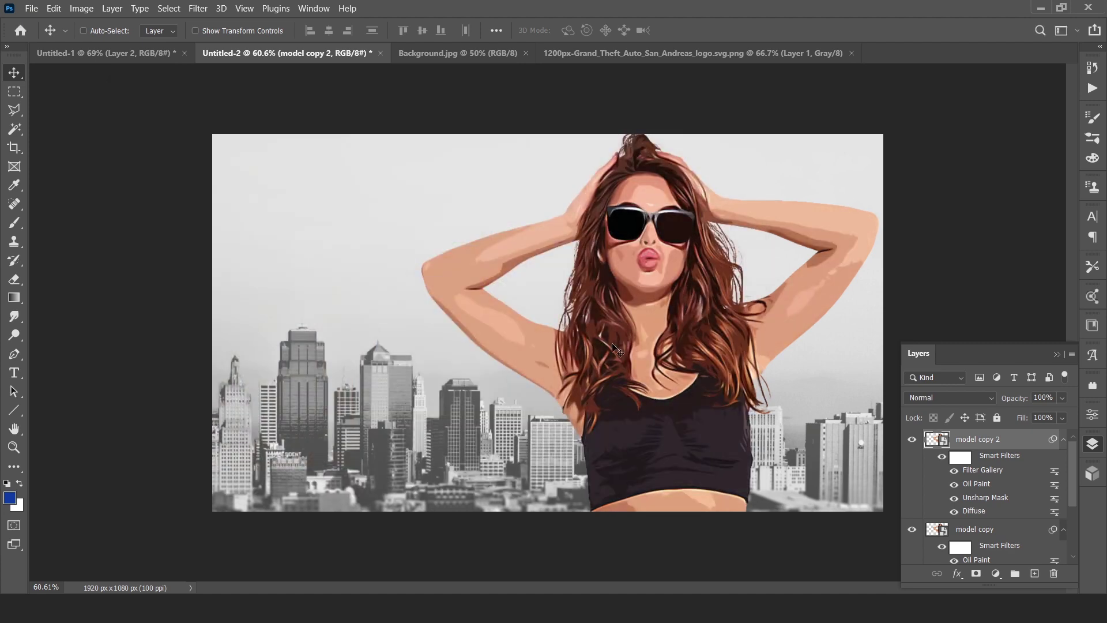
pyautogui.moveTo(1020, 401); pyautogui.dragTo(995, 403)
pyautogui.moveTo(995, 401); pyautogui.dragTo(994, 400)
pyautogui.hotkey('ctrl', '+')
pyautogui.hotkey('ctrl', '+')
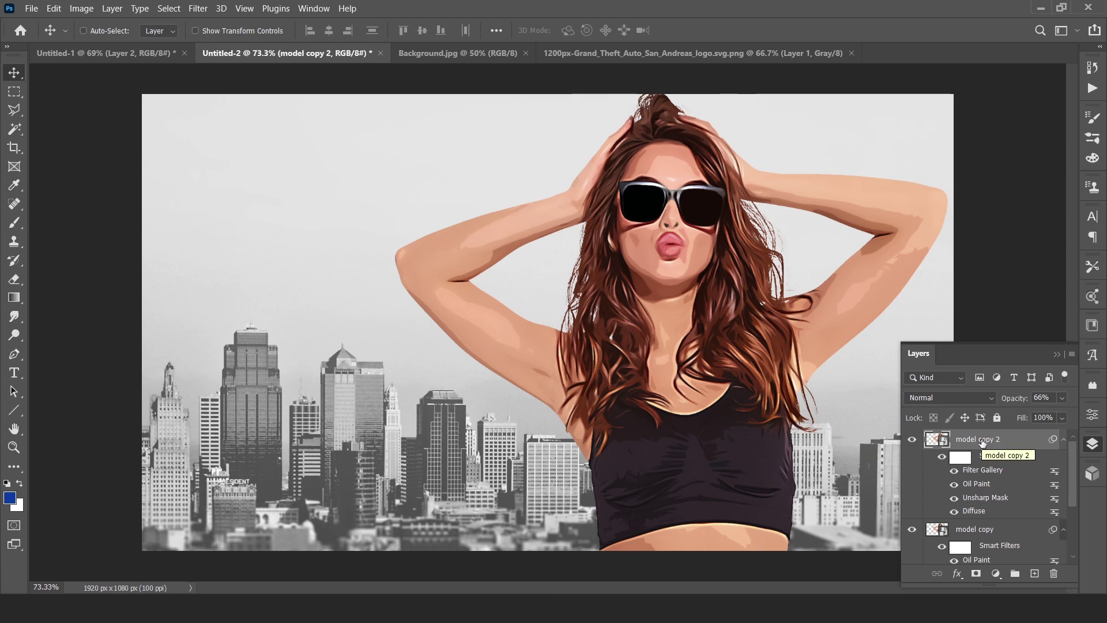
# - Collapse both model copies' smart filter lists and select the skyline Layer 1
pyautogui.click(1064, 439)
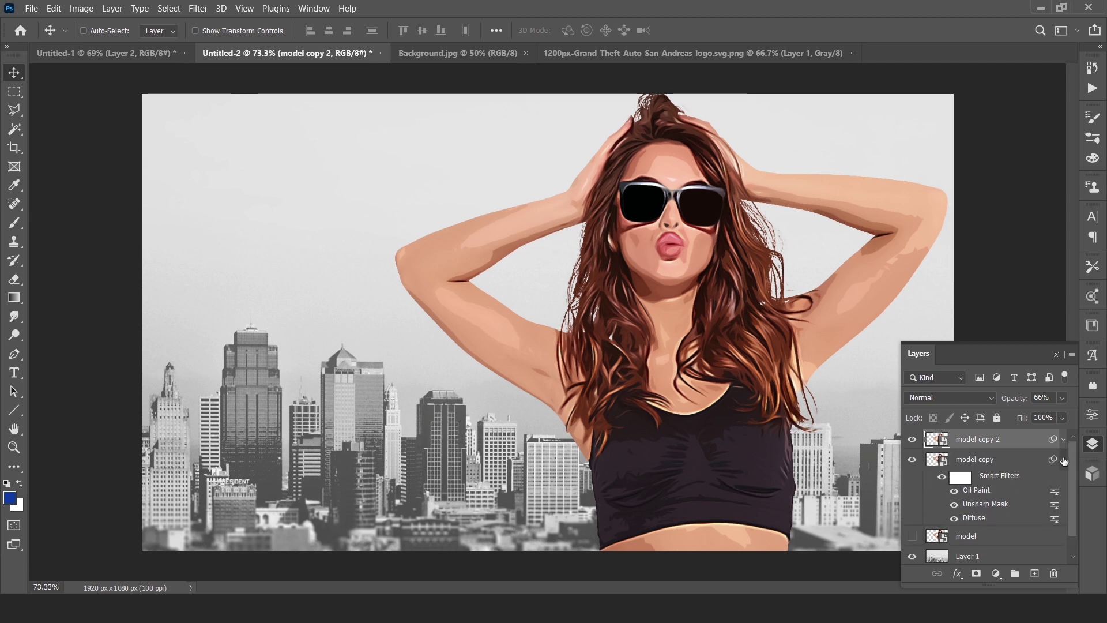
pyautogui.click(1063, 459)
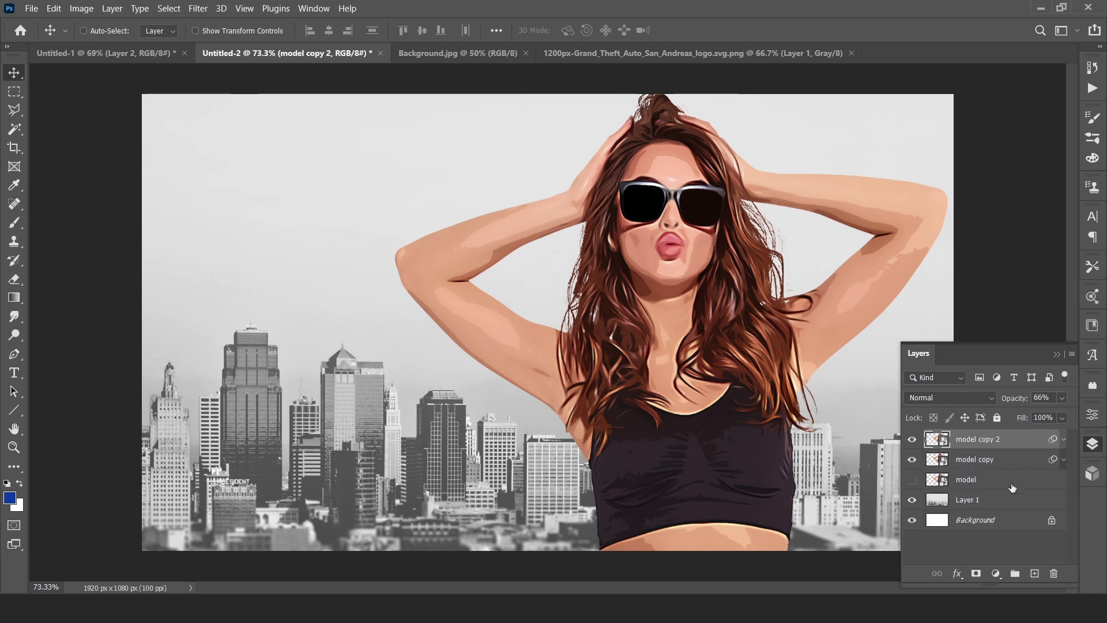
pyautogui.click(991, 500)
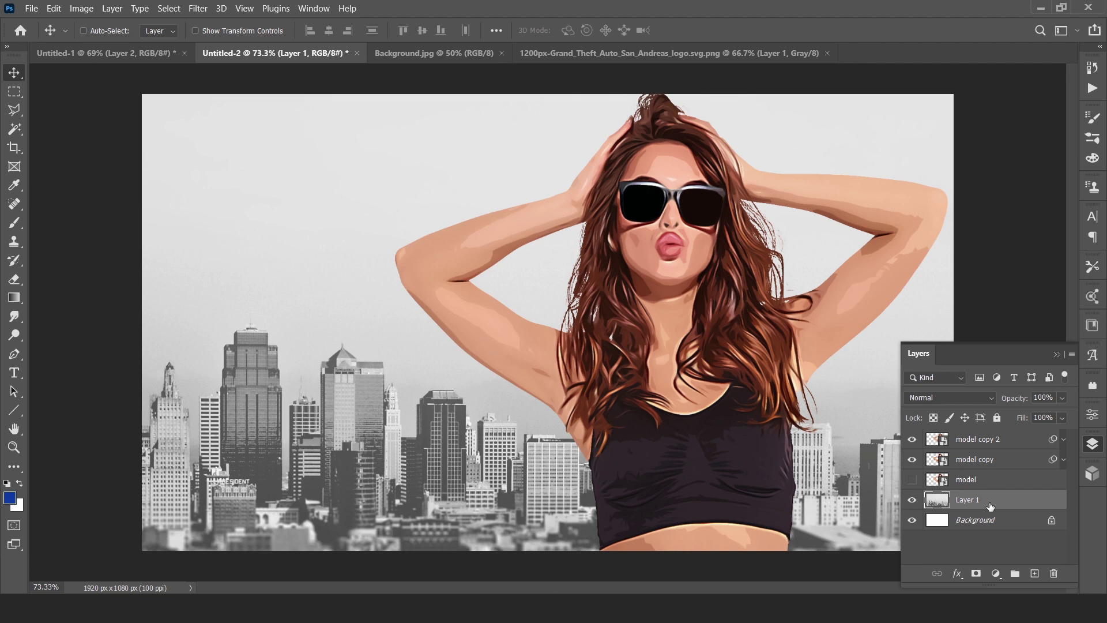
# - Convert Layer 1 to a smart object and apply Oil Paint: Stylization 4.0, Cleanliness 2.0, Scale 0.1
pyautogui.rightClick(988, 505)
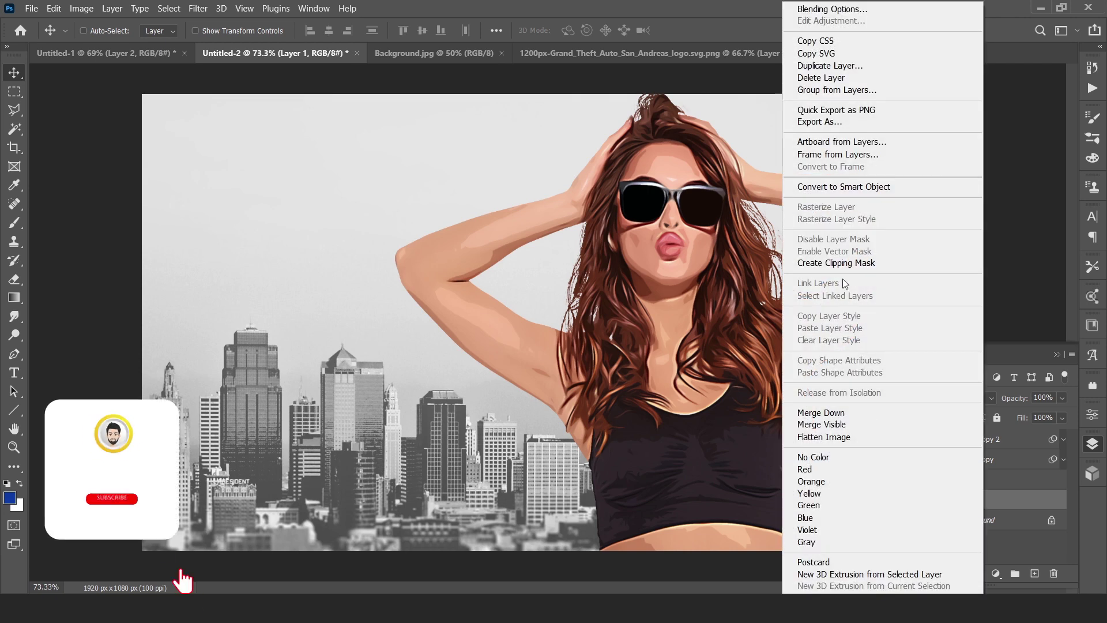
pyautogui.click(853, 187)
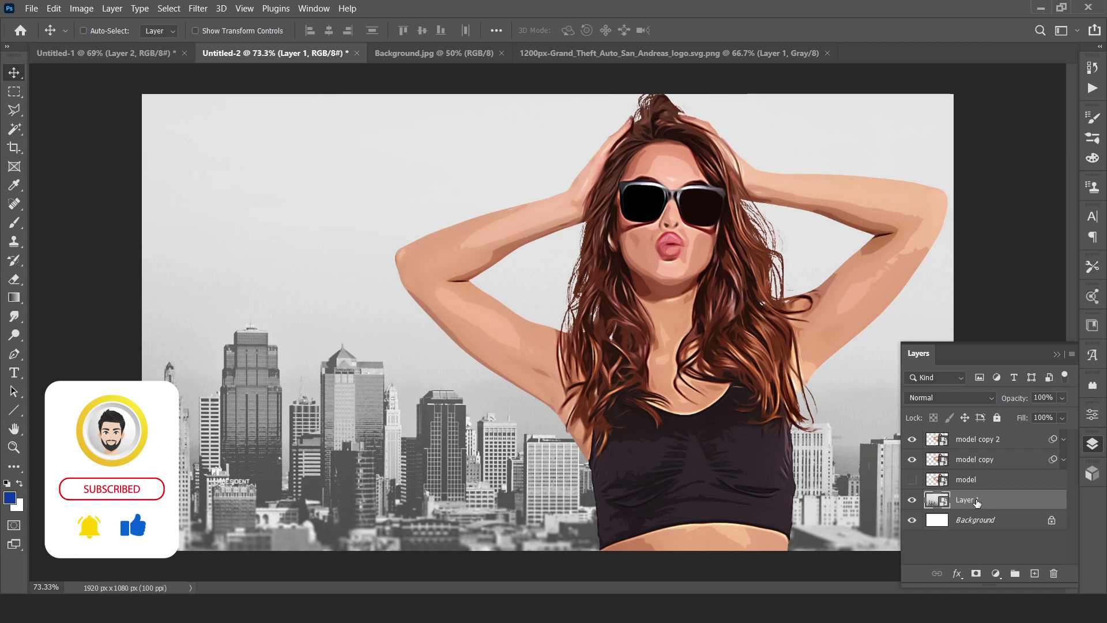
pyautogui.click(198, 8)
pyautogui.moveTo(300, 259)
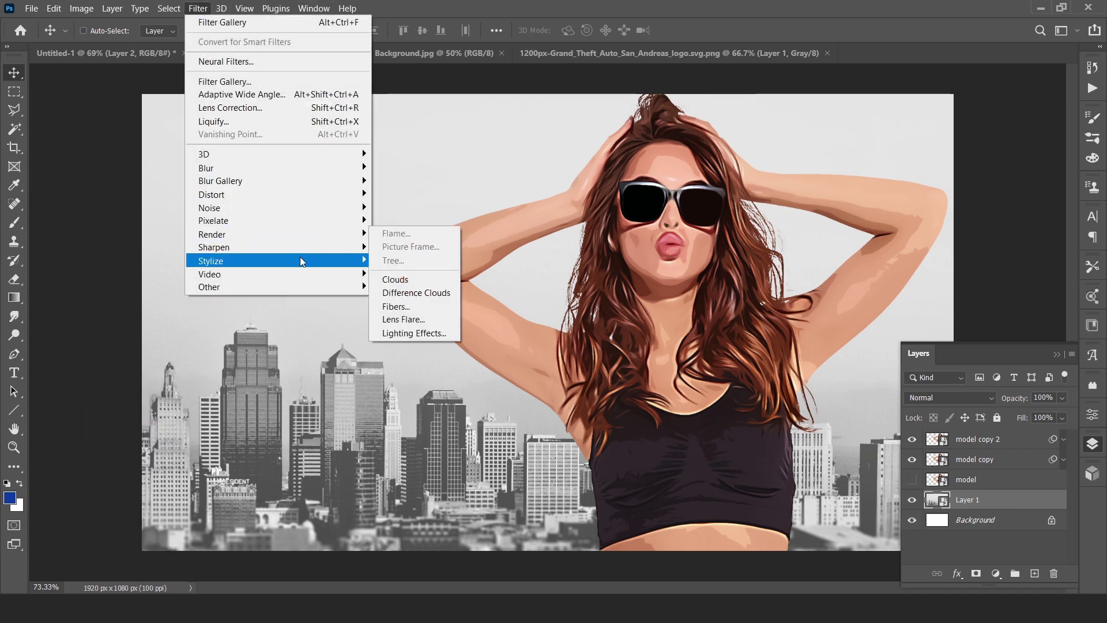
pyautogui.click(399, 313)
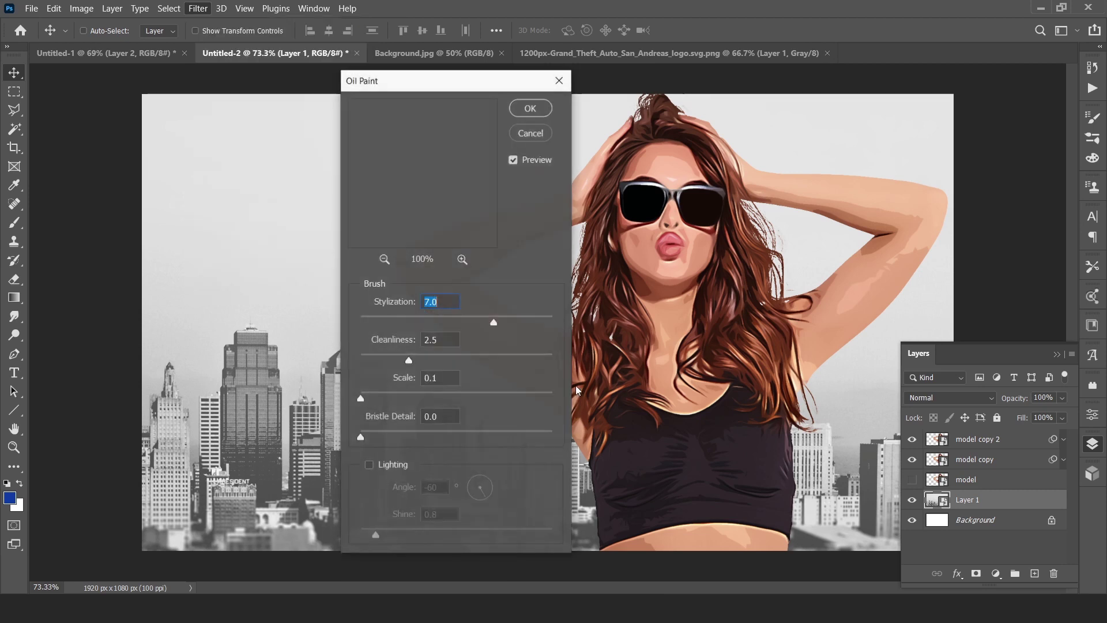
pyautogui.moveTo(454, 219); pyautogui.dragTo(479, 254)
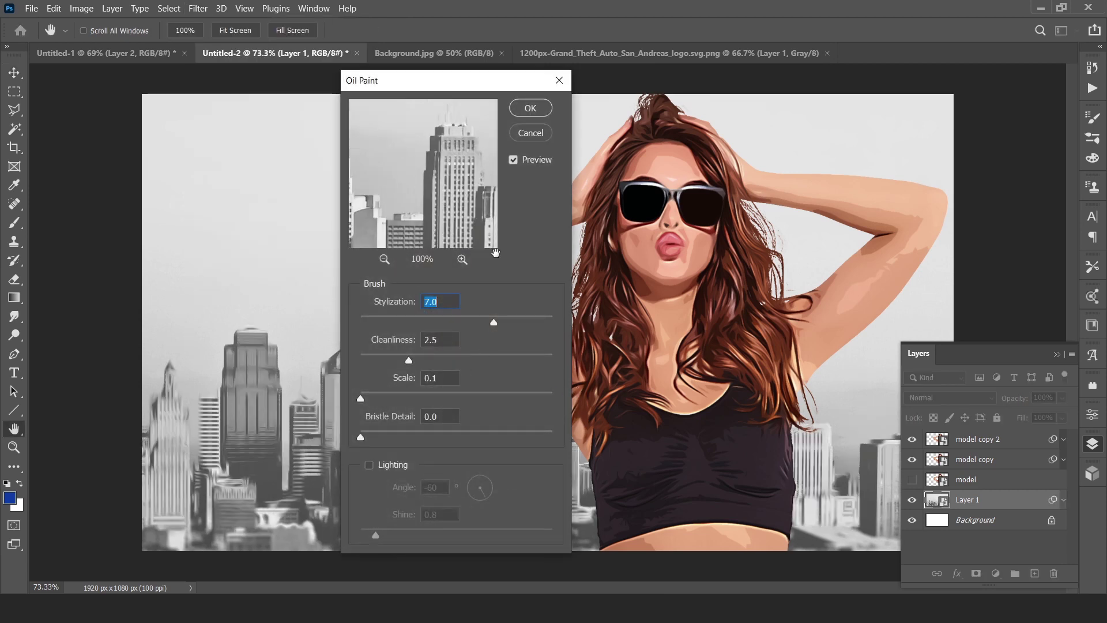
pyautogui.moveTo(490, 325); pyautogui.dragTo(442, 323)
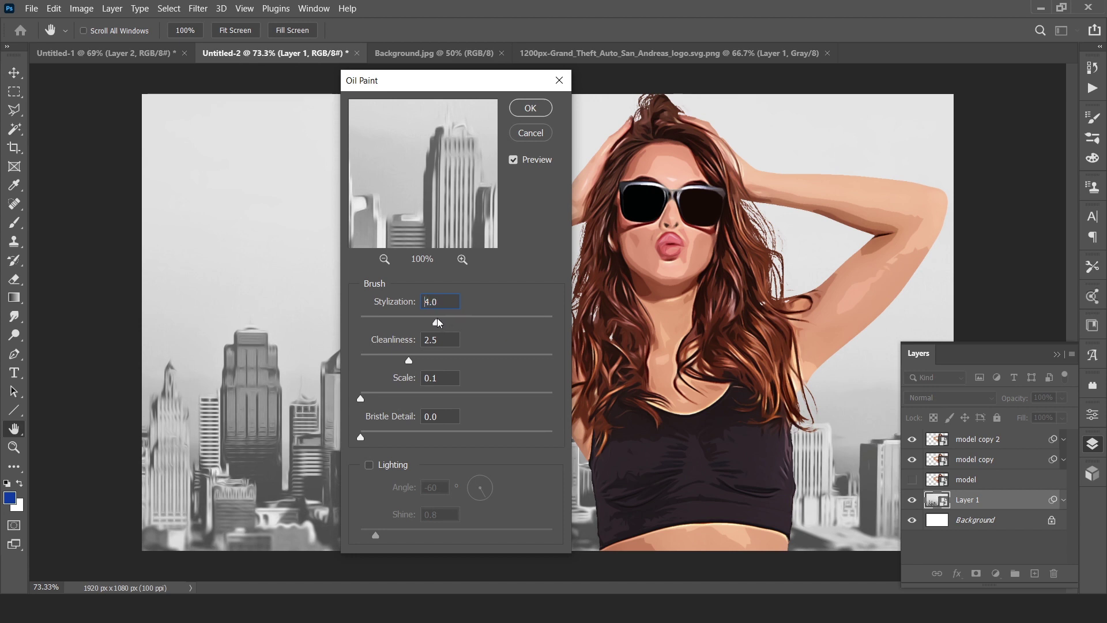
pyautogui.moveTo(409, 360)
pyautogui.mouseDown()
pyautogui.moveTo(388, 361)
pyautogui.moveTo(399, 365)
pyautogui.mouseUp()
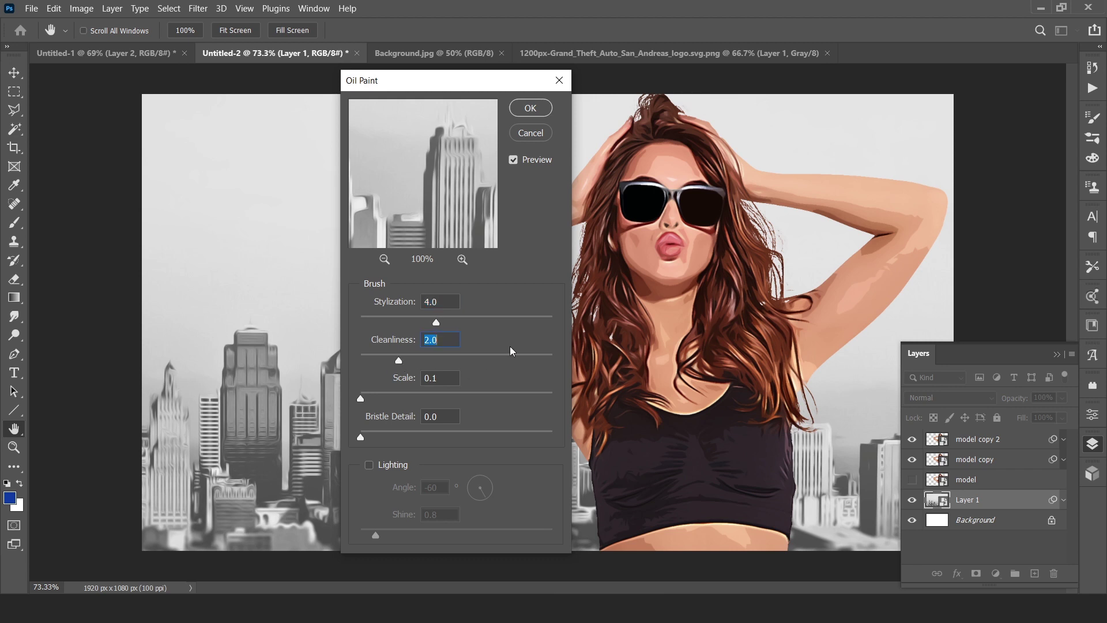
pyautogui.click(531, 108)
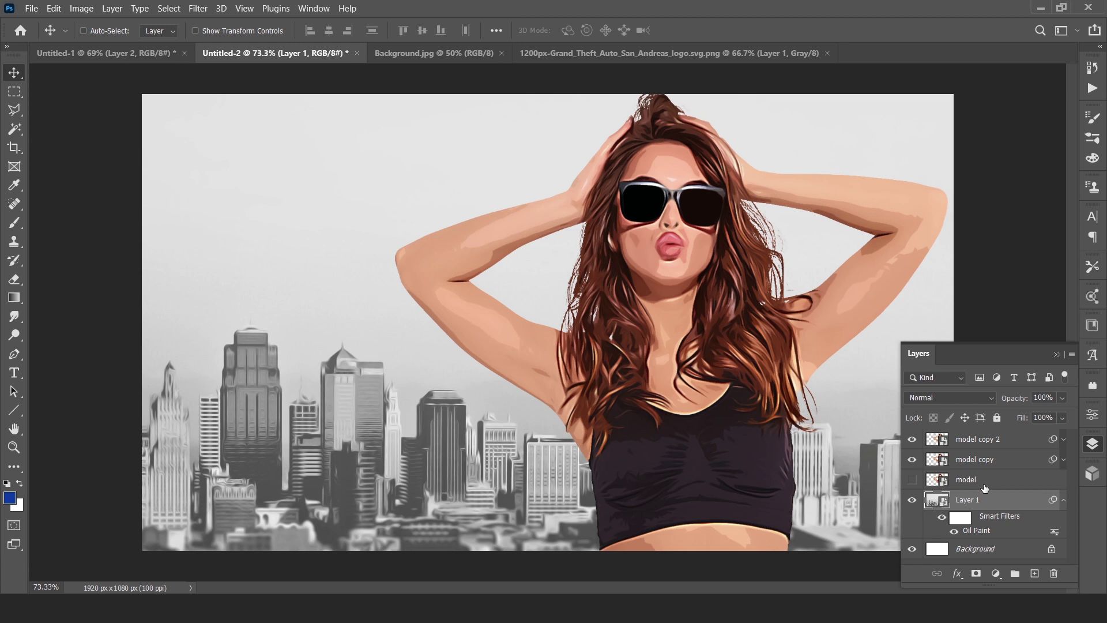
# - Add a Color Lookup adjustment layer with LateSunset.3DL, then return to the Layers panel
pyautogui.click(996, 574)
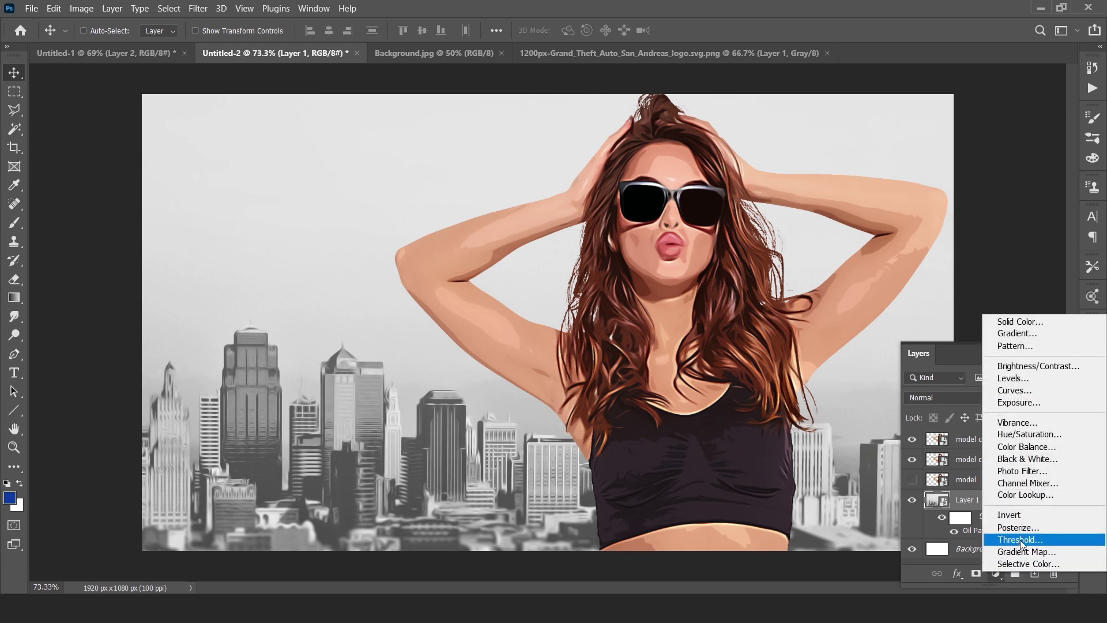
pyautogui.click(1026, 495)
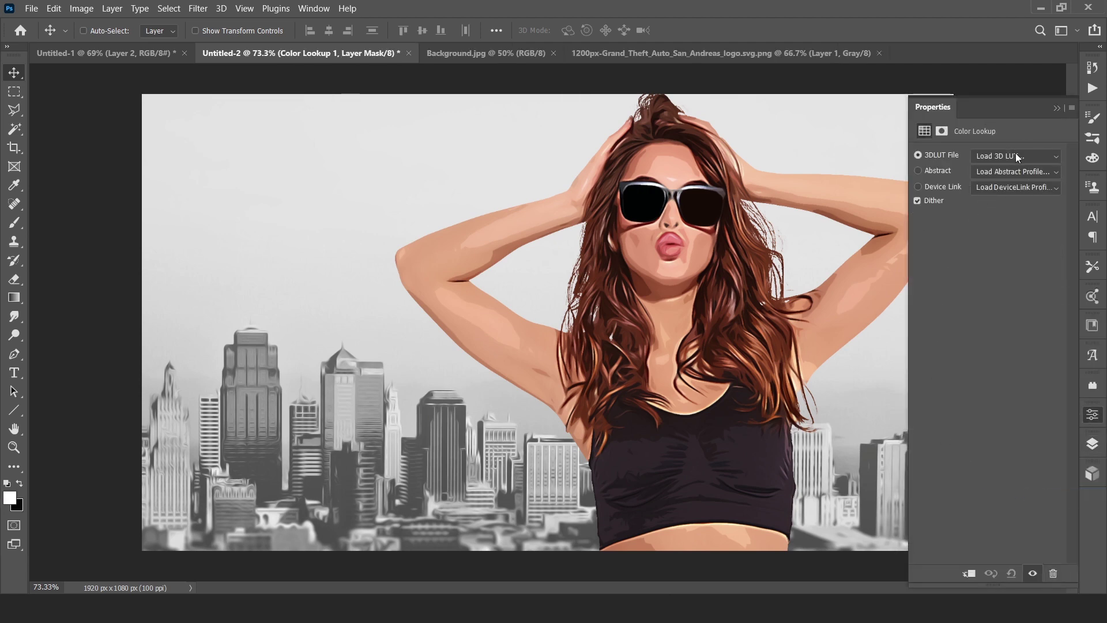
pyautogui.click(1015, 154)
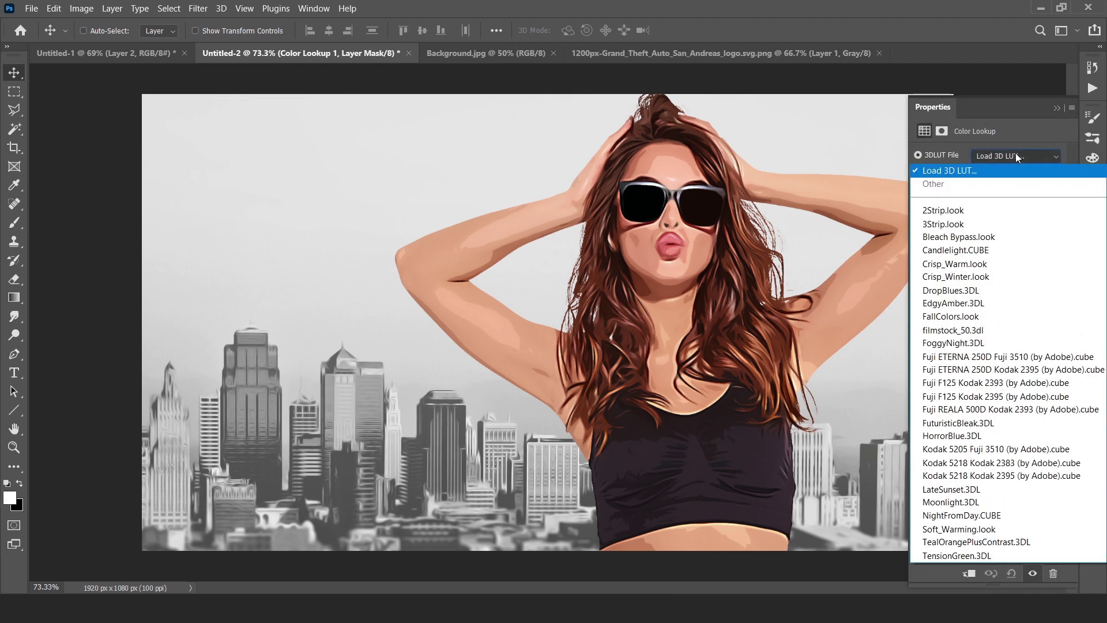
pyautogui.click(982, 495)
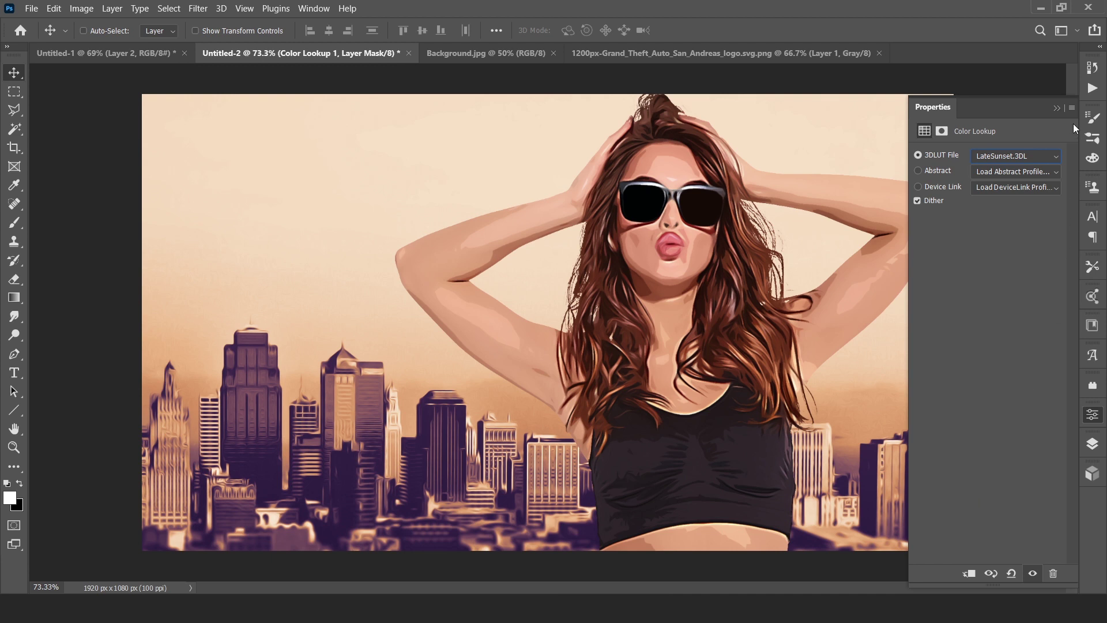
pyautogui.click(1055, 109)
pyautogui.click(1091, 451)
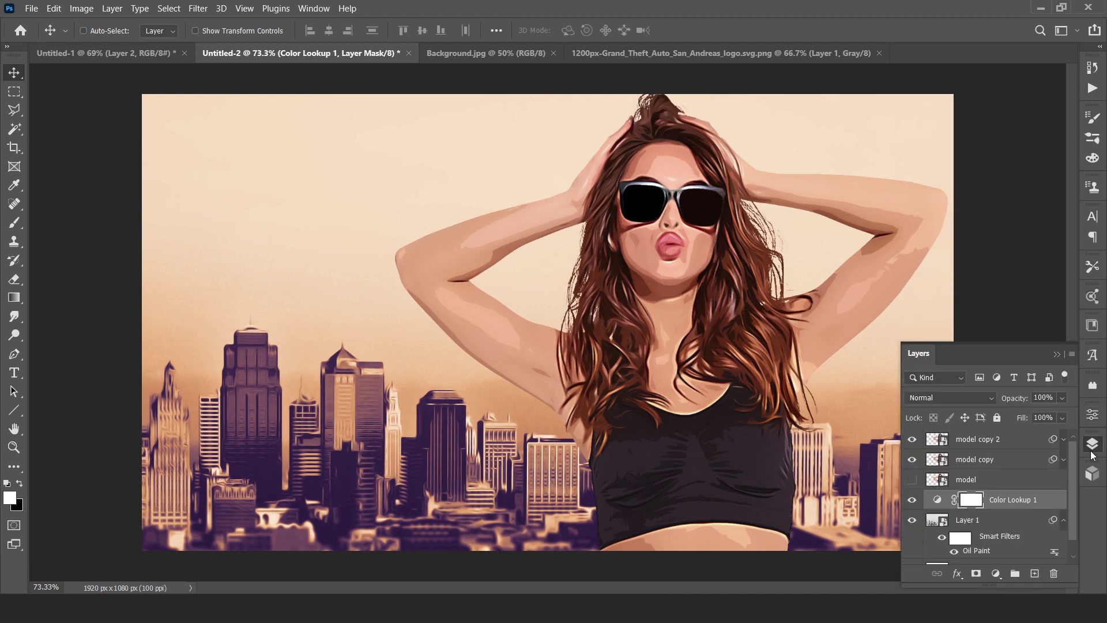
# - Apply a Filter Gallery Cutout to skyline Layer 1 with 7 levels, edge simplicity 4, edge fidelity 1
pyautogui.click(999, 521)
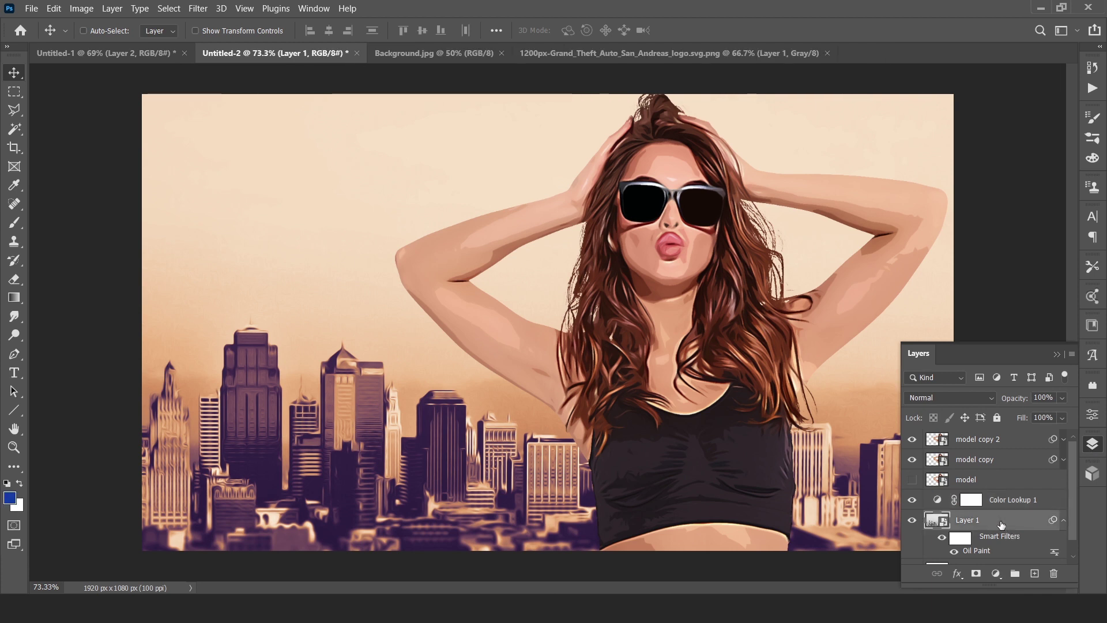
pyautogui.click(197, 8)
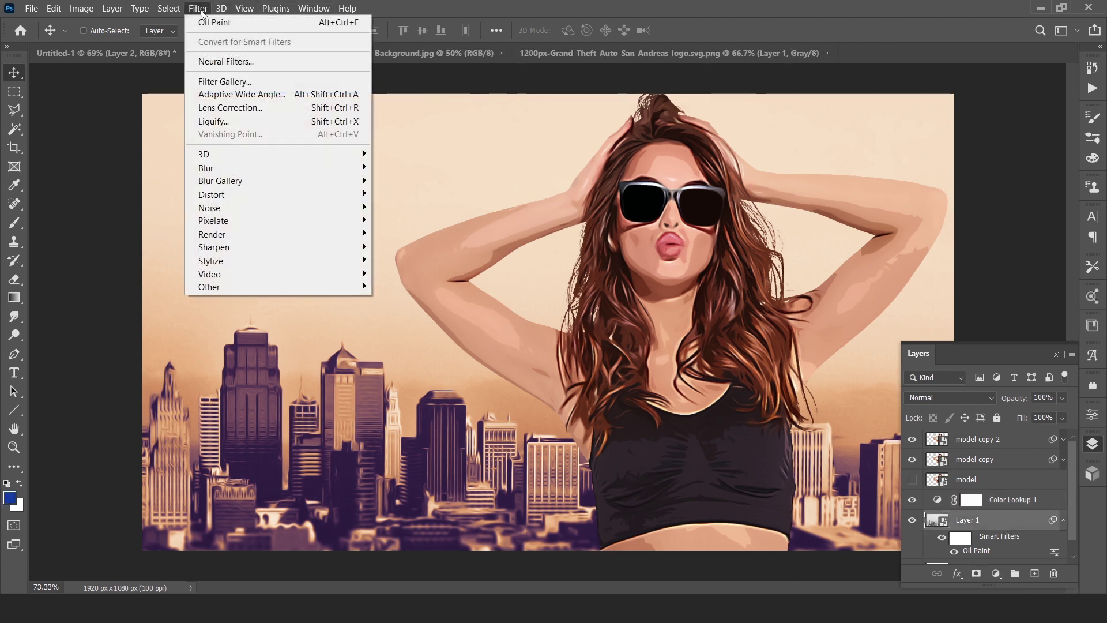
pyautogui.click(277, 82)
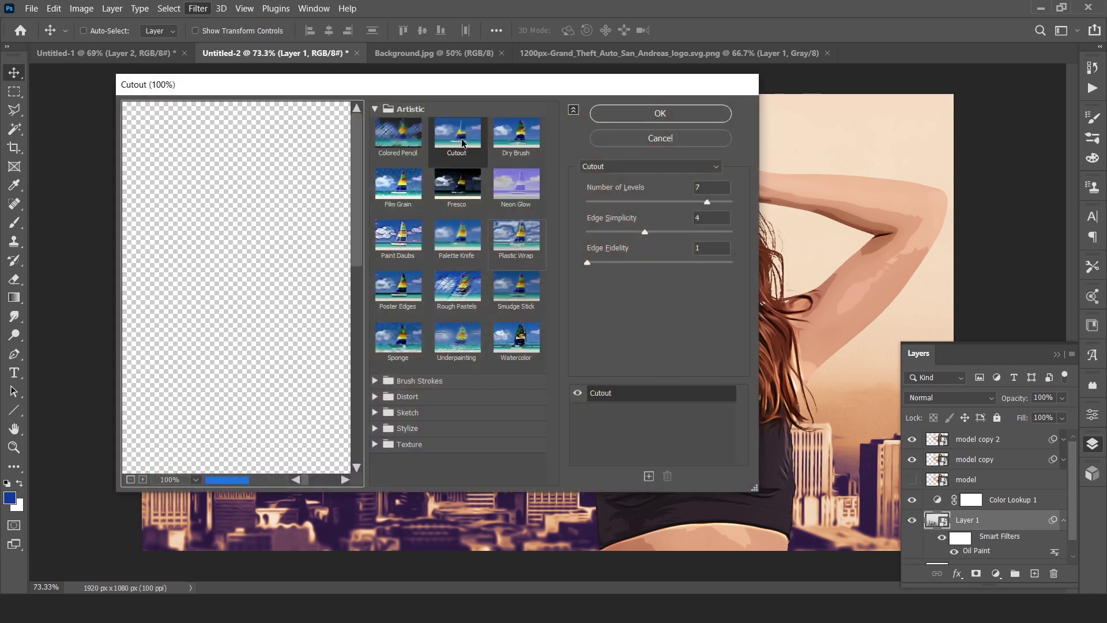
pyautogui.moveTo(448, 92); pyautogui.dragTo(605, 169)
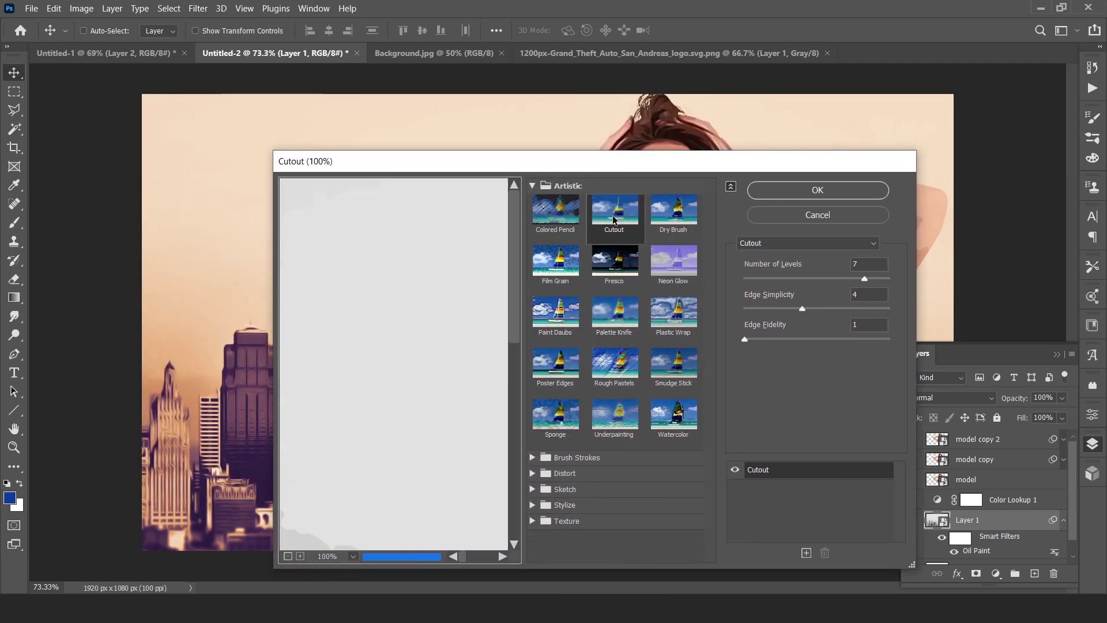
pyautogui.click(288, 559)
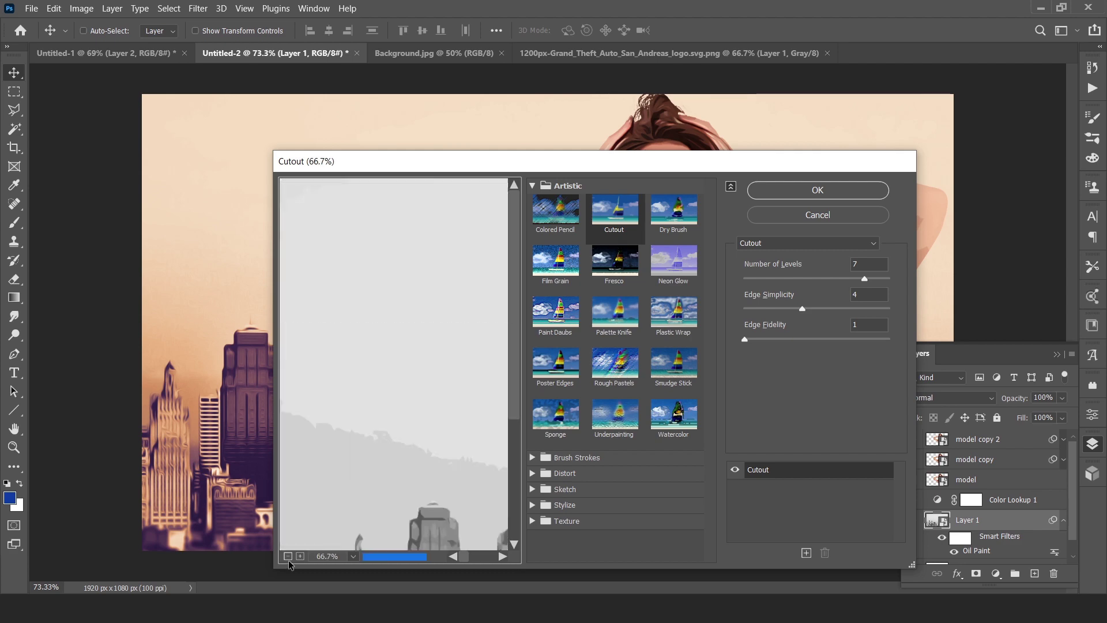
pyautogui.click(288, 557)
pyautogui.moveTo(360, 366)
pyautogui.mouseDown()
pyautogui.moveTo(437, 382)
pyautogui.moveTo(309, 321)
pyautogui.moveTo(460, 396)
pyautogui.moveTo(371, 368)
pyautogui.mouseUp()
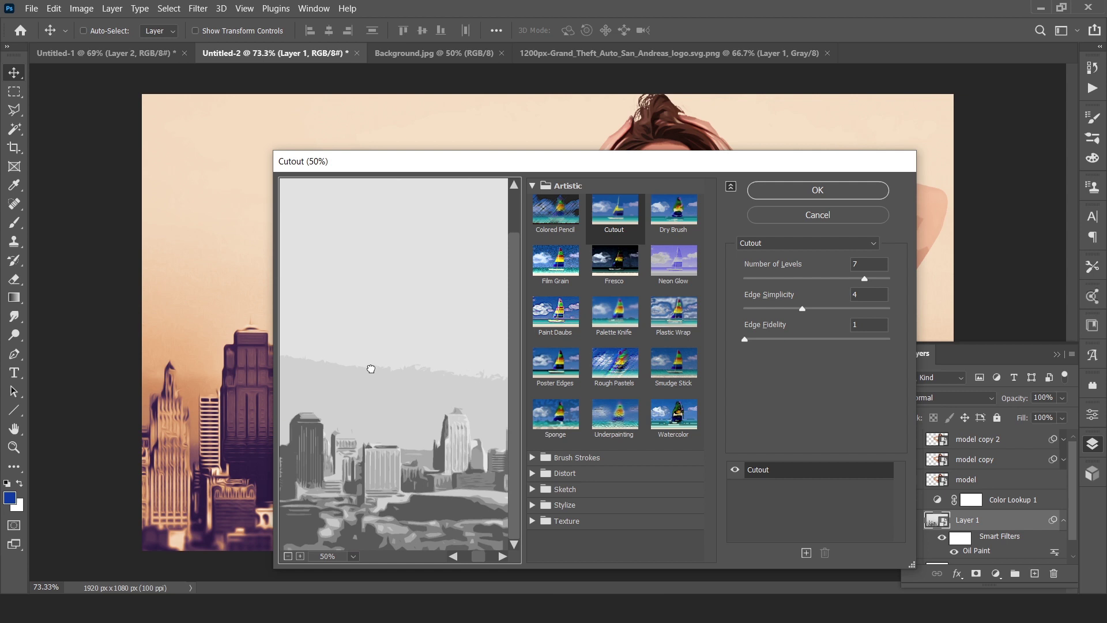
pyautogui.click(863, 279)
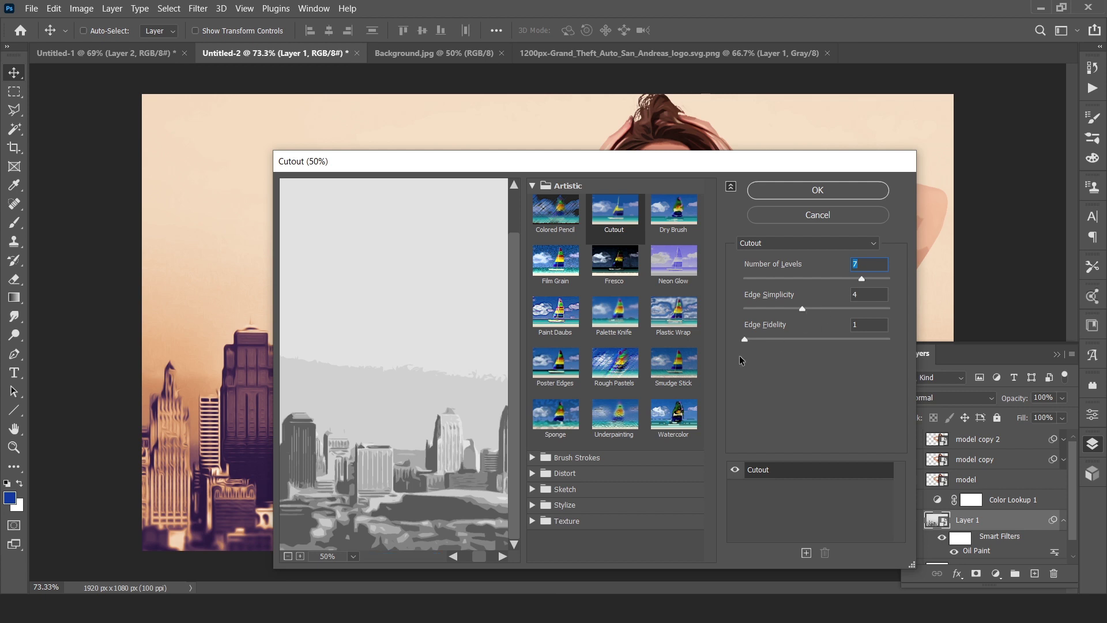
pyautogui.press('Return')
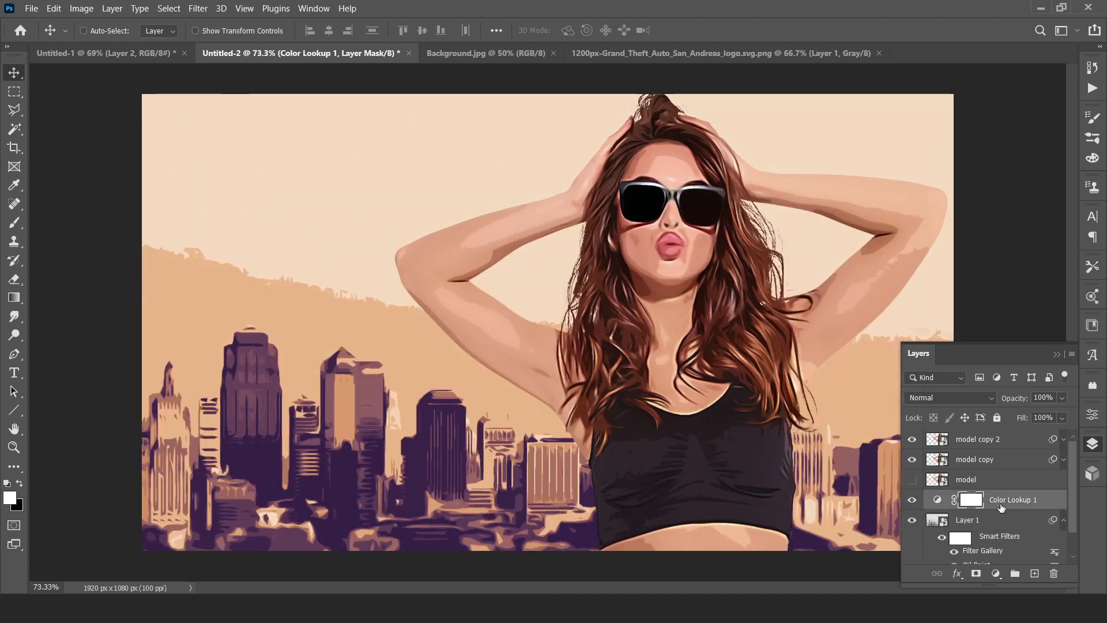
# - Group Layer 1 with Color Lookup 1 and name the group Background
pyautogui.scroll(-1, 990, 523)
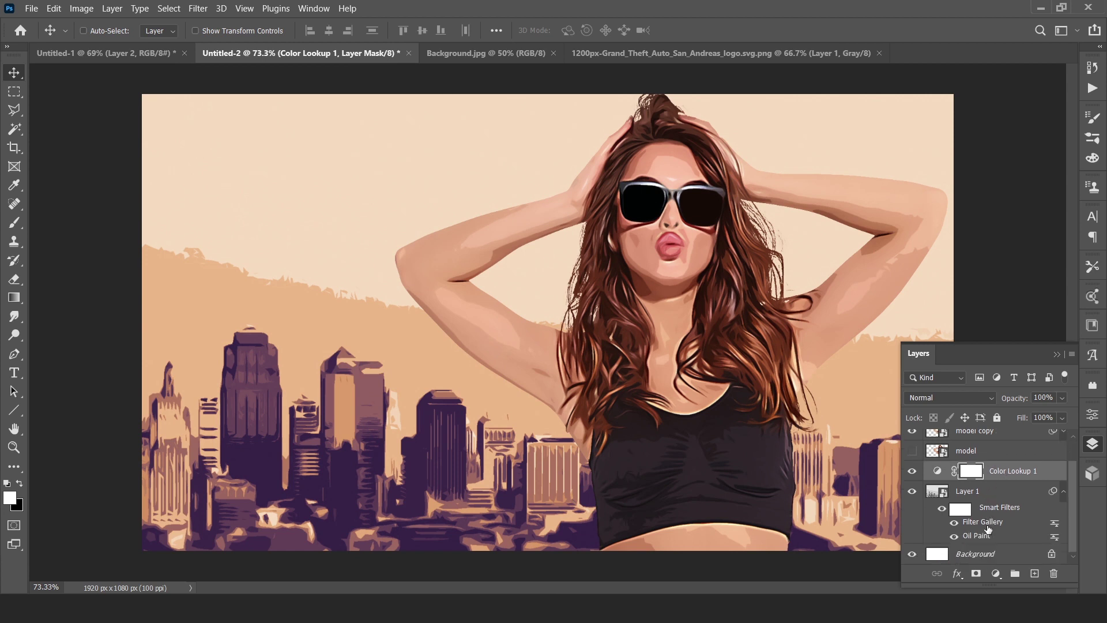
pyautogui.keyDown('ctrl'); pyautogui.click(980, 495); pyautogui.keyUp('ctrl')
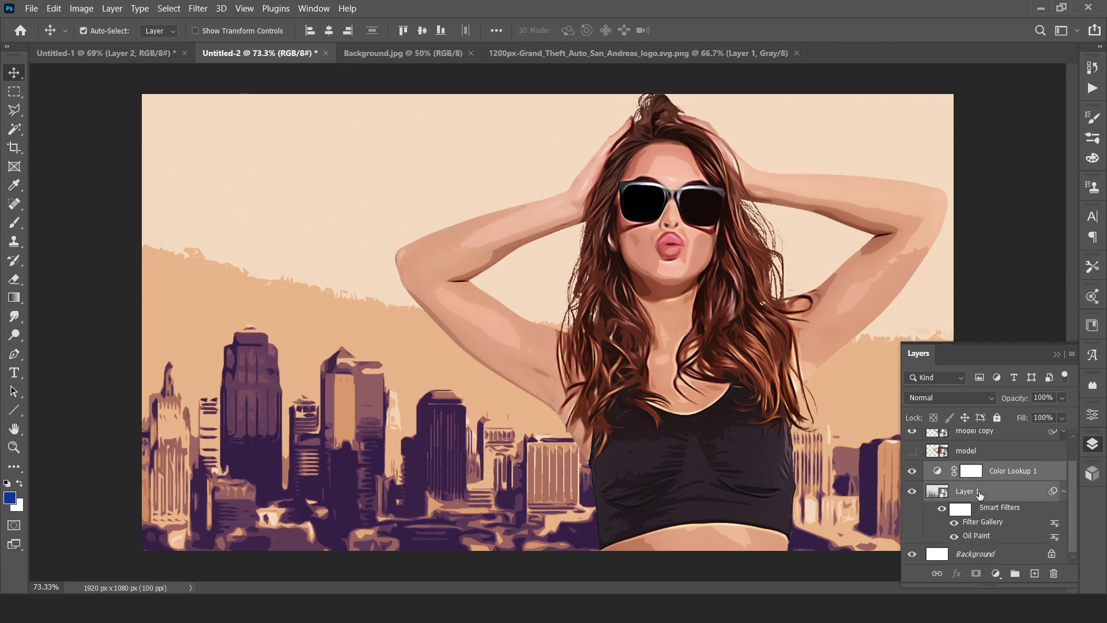
pyautogui.hotkey('ctrl', 'g')
pyautogui.doubleClick(973, 498)
pyautogui.write('Background')
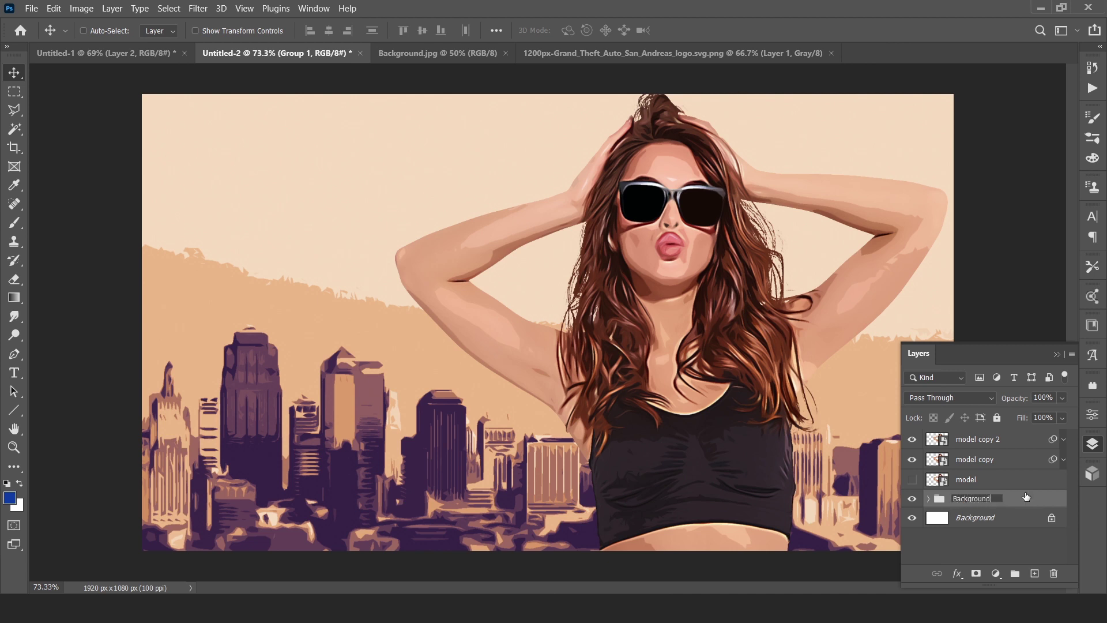
pyautogui.press('Return')
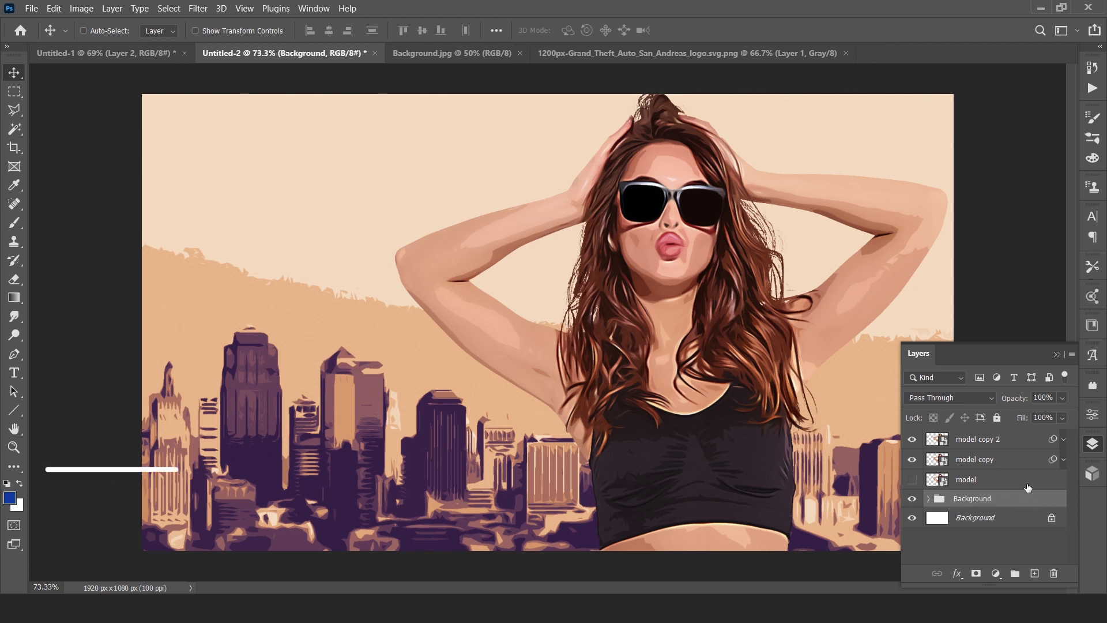
# - Group the model copy and model copy 2 layers into a group named Model
pyautogui.click(983, 465)
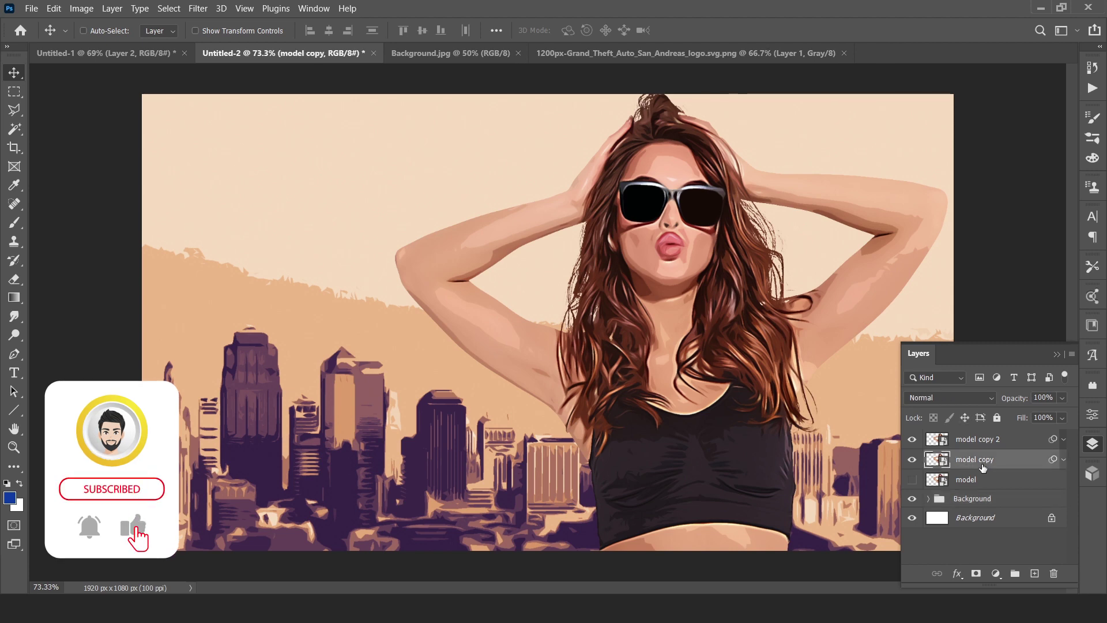
pyautogui.click(913, 461)
pyautogui.click(913, 462)
pyautogui.click(980, 446)
pyautogui.keyDown('ctrl'); pyautogui.click(983, 460); pyautogui.keyUp('ctrl')
pyautogui.hotkey('ctrl', 'g')
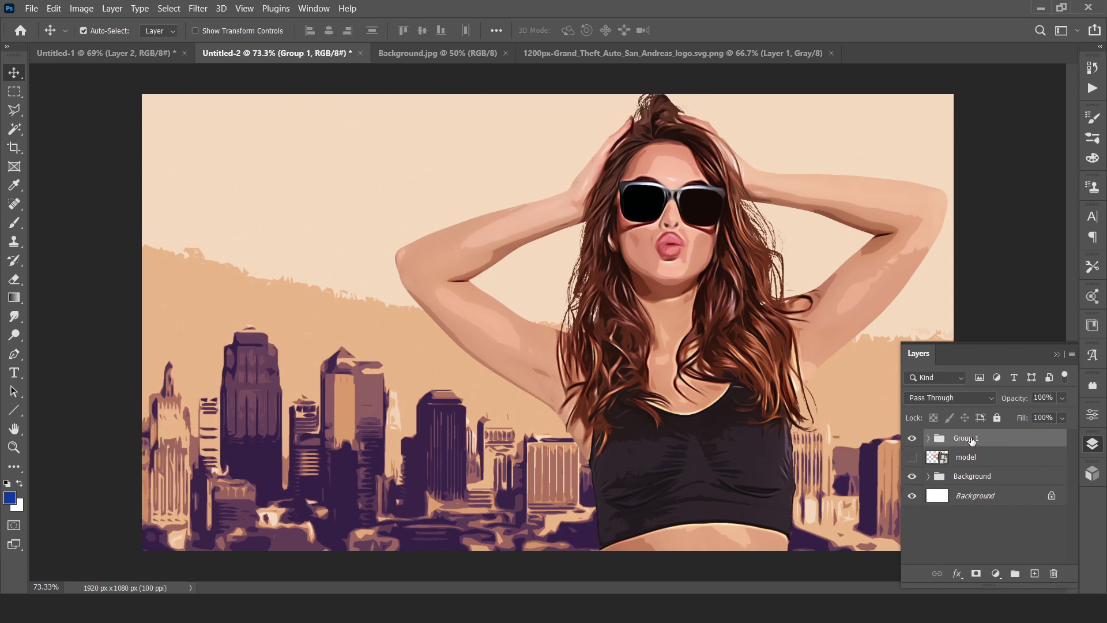
pyautogui.doubleClick(973, 438)
pyautogui.write('Model')
pyautogui.click(1043, 531)
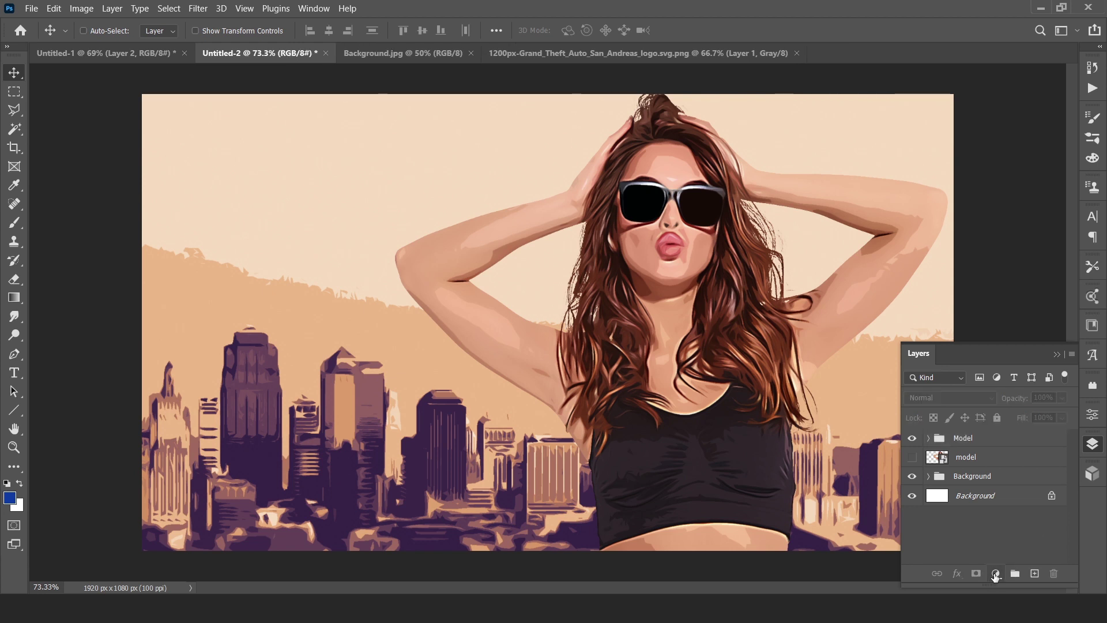
# - Add a Color Lookup 2 adjustment using Crisp_Warm.look at 96% opacity atop the layer stack
pyautogui.click(995, 573)
pyautogui.click(1016, 496)
pyautogui.click(1013, 155)
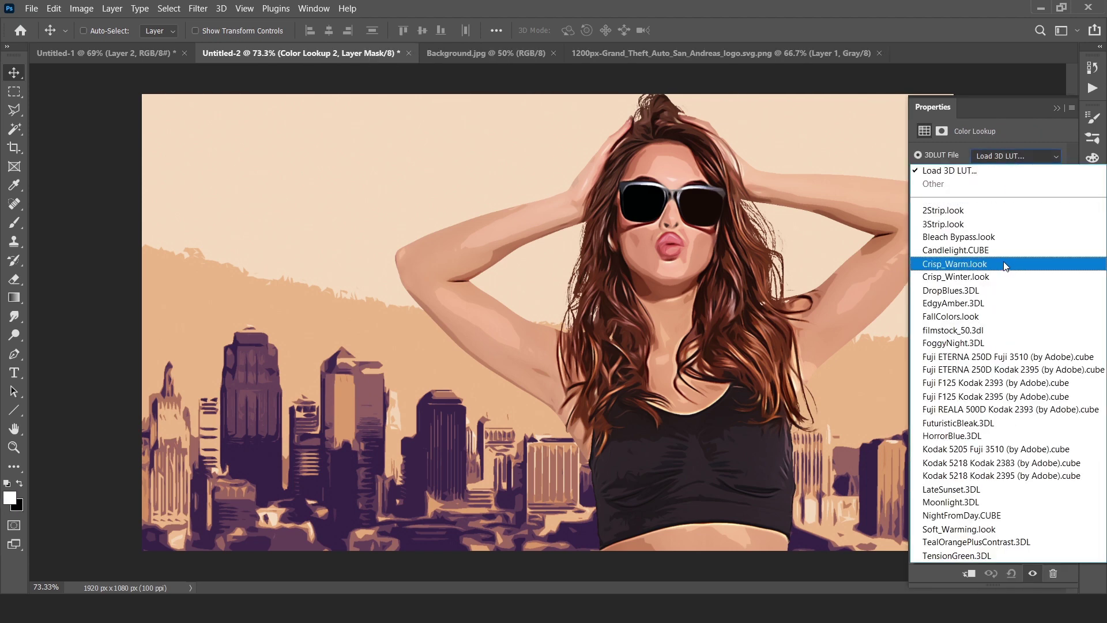
pyautogui.click(943, 264)
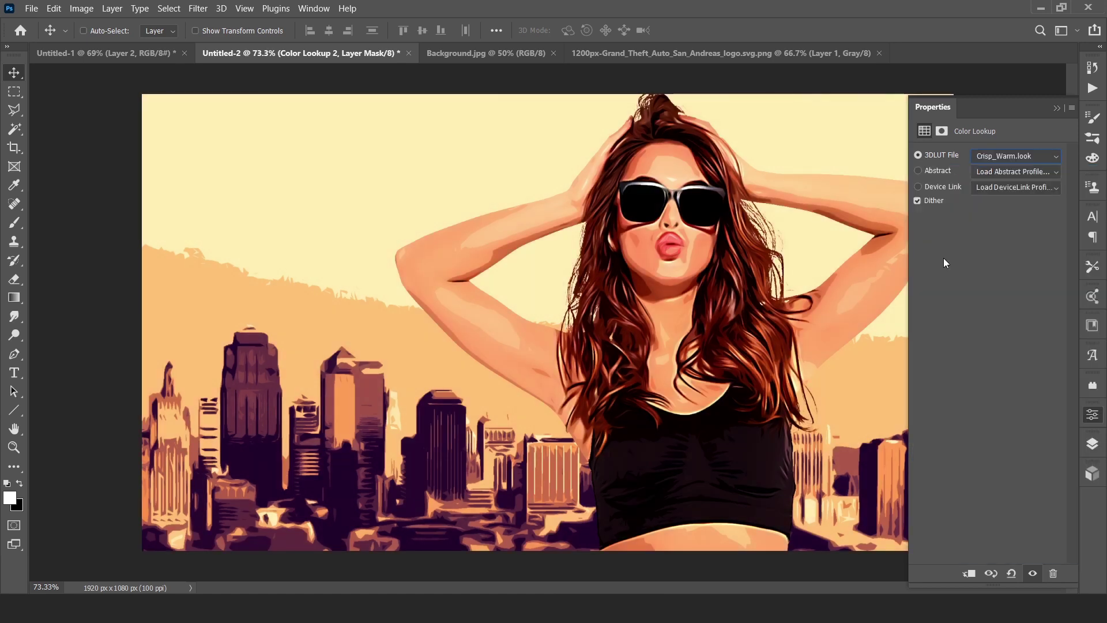
pyautogui.click(1092, 444)
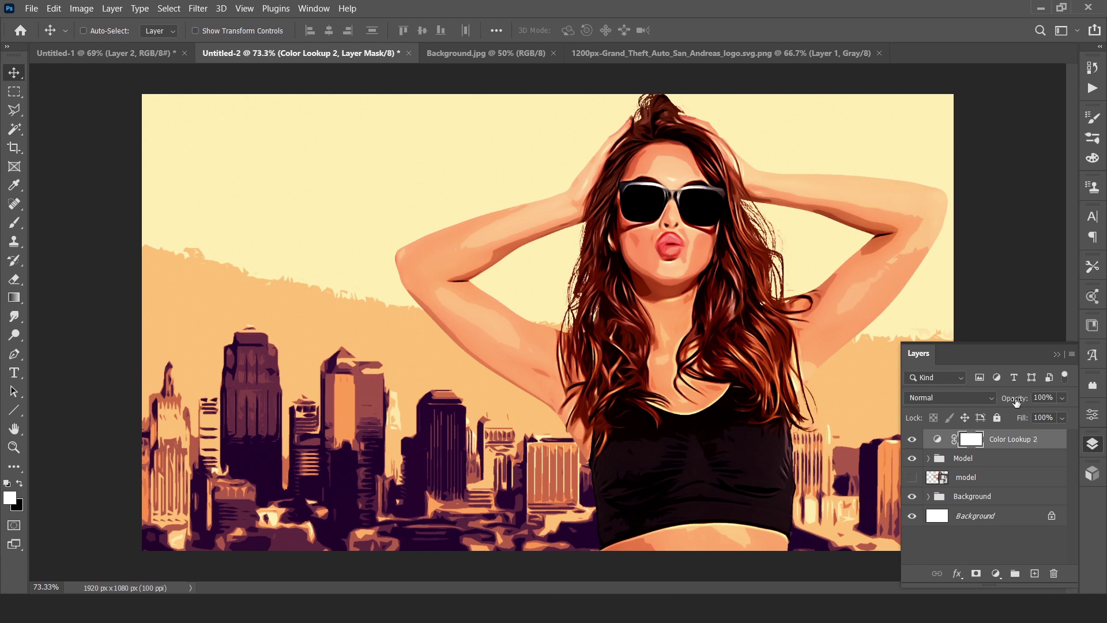
pyautogui.moveTo(1016, 402); pyautogui.dragTo(1003, 403)
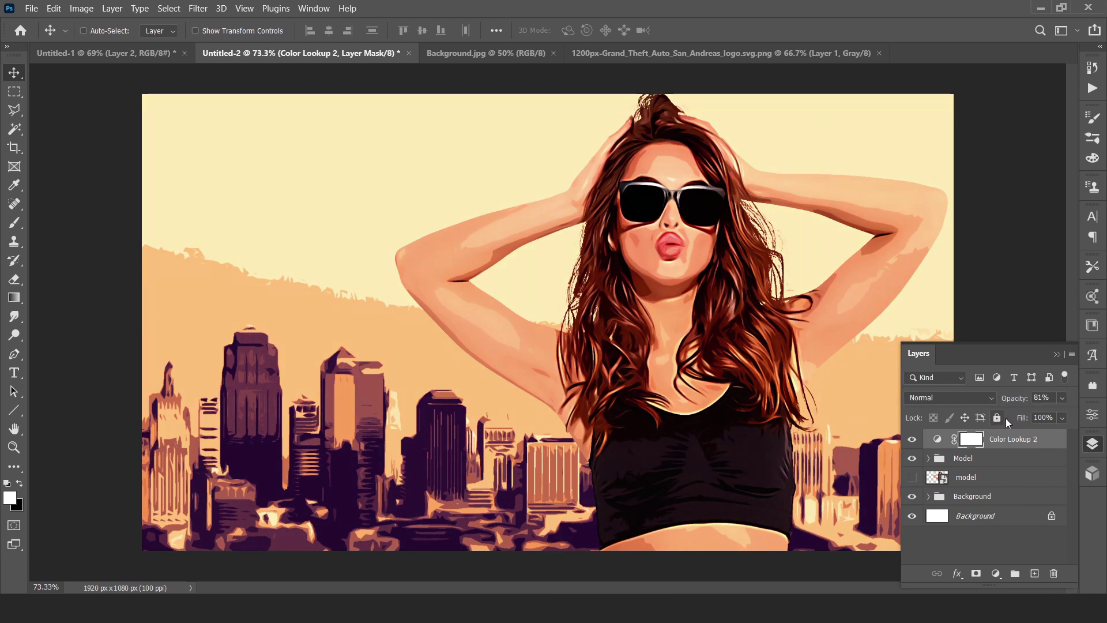
pyautogui.click(1056, 353)
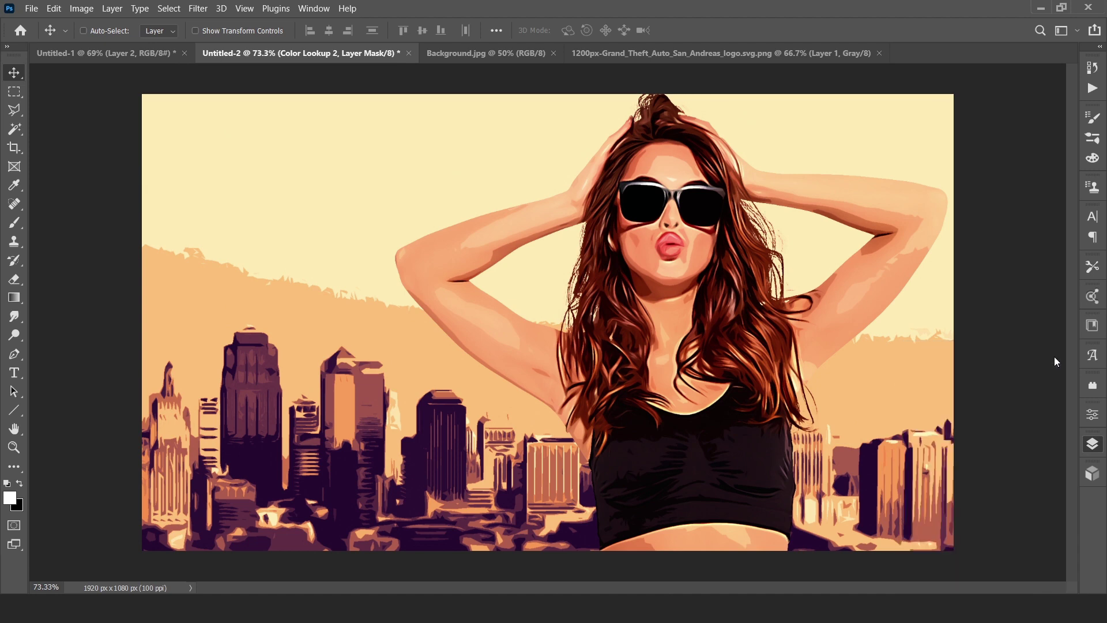
# - Copy the GTA San Andreas logo into Untitled-2, scaled to about 44% in the upper-left sky
pyautogui.click(669, 50)
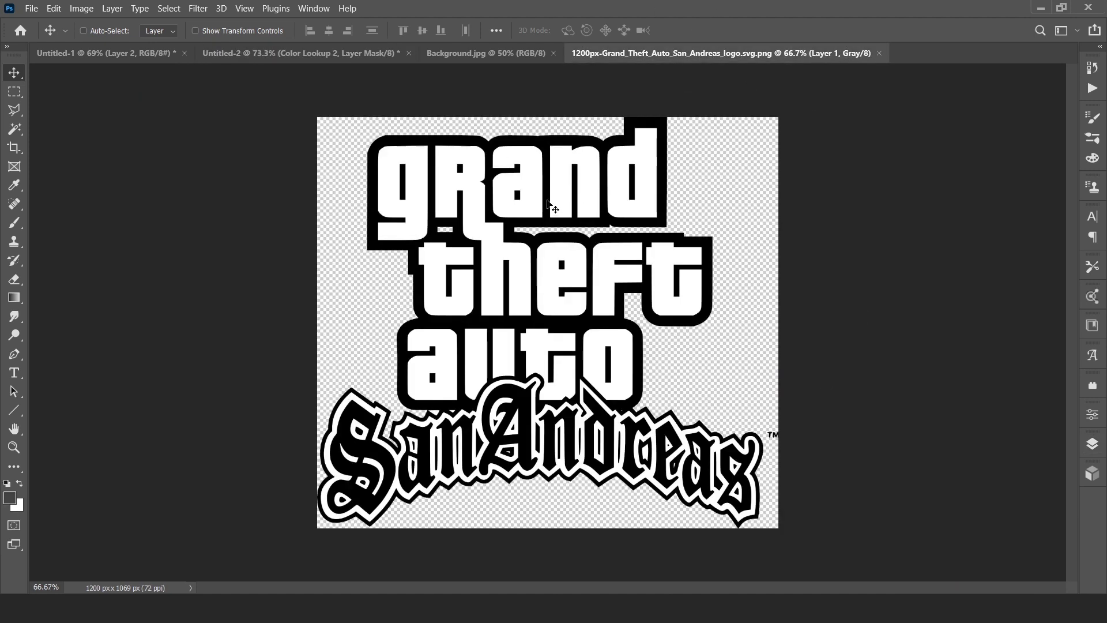
pyautogui.moveTo(552, 206); pyautogui.dragTo(315, 91)
pyautogui.moveTo(291, 53); pyautogui.dragTo(374, 331)
pyautogui.hotkey('ctrl', 't')
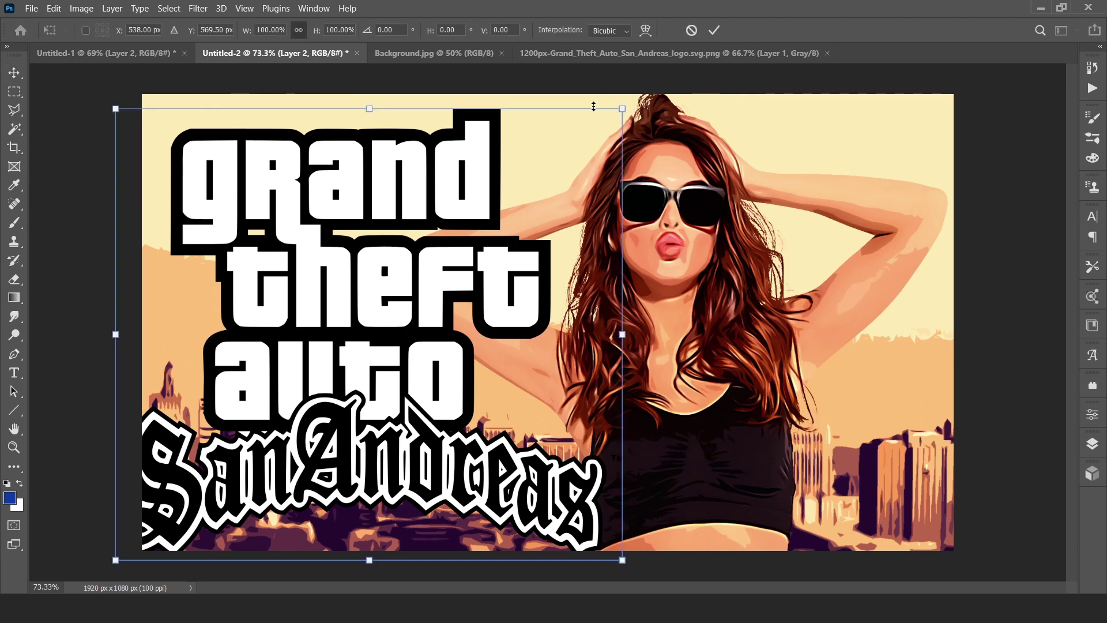
pyautogui.moveTo(630, 107); pyautogui.dragTo(291, 405)
pyautogui.moveTo(227, 483); pyautogui.dragTo(304, 217)
pyautogui.moveTo(356, 314); pyautogui.dragTo(404, 339)
pyautogui.moveTo(328, 286); pyautogui.dragTo(319, 283)
pyautogui.press('Return')
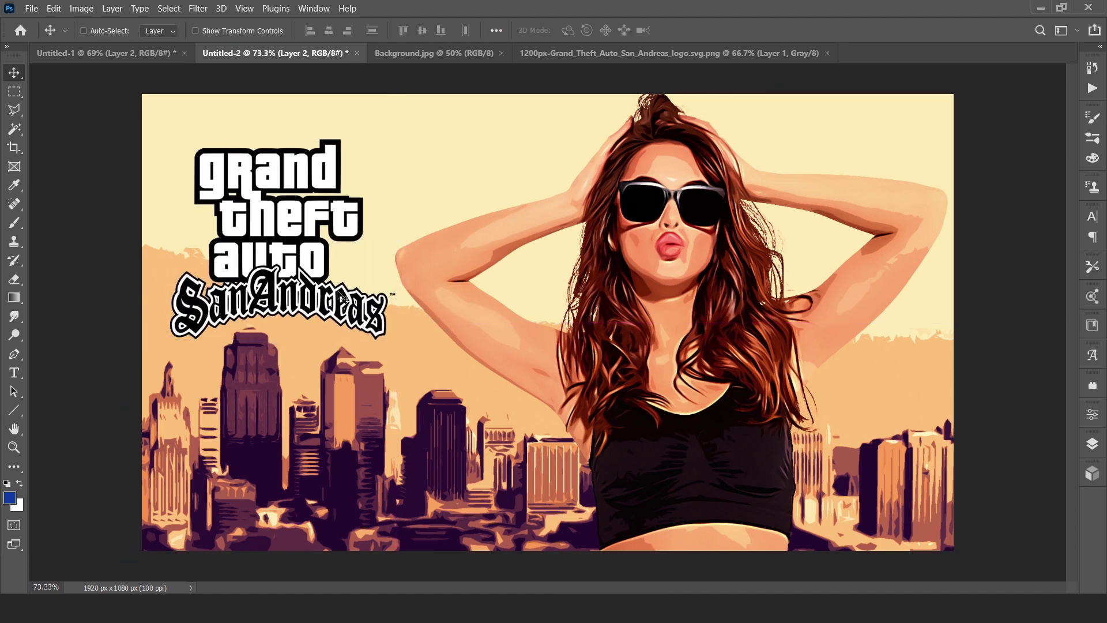
pyautogui.scroll(1, 490, 313)
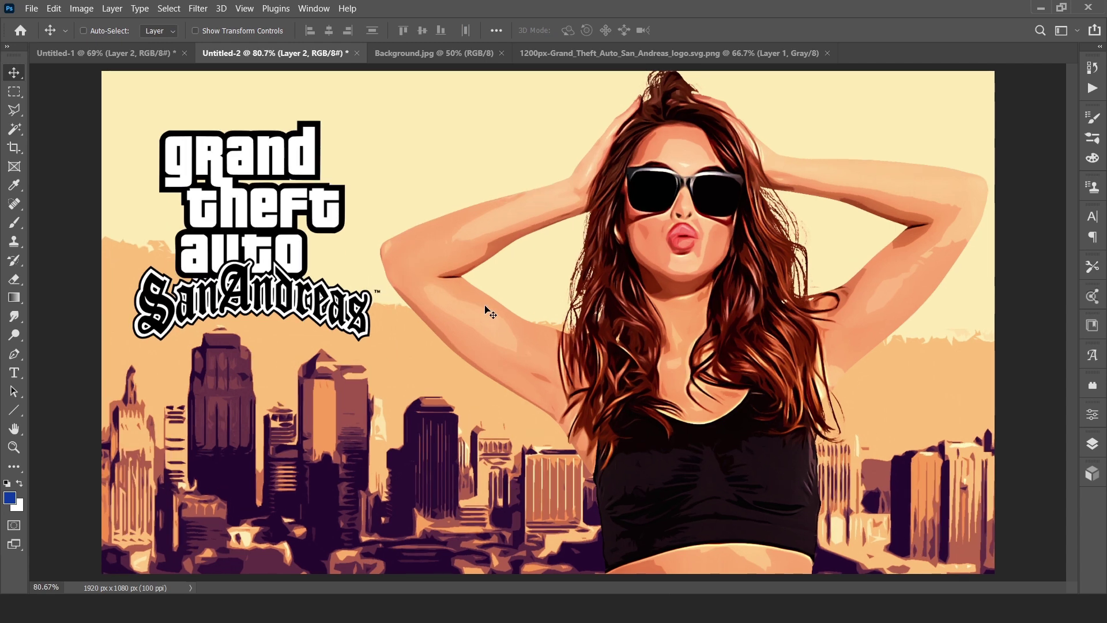